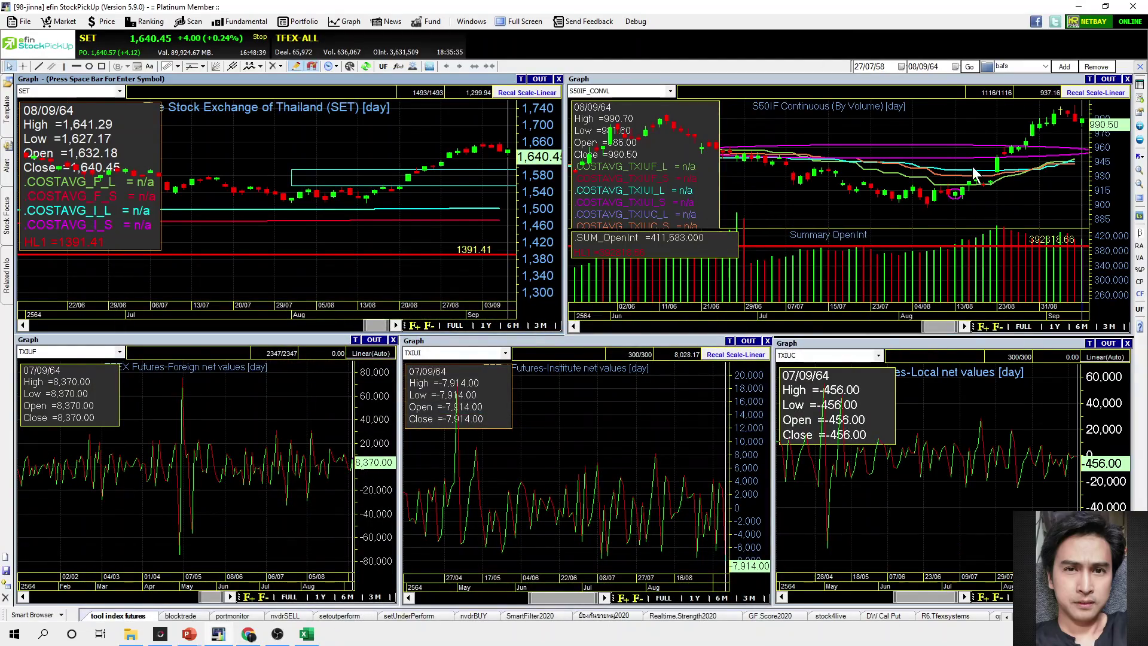
- Enlarge the S50IF Continuous chart, inspect its August and September candles against the average-cost lines, and restore the multi-chart layout
left_click(1039, 172)
double_click(1017, 76)
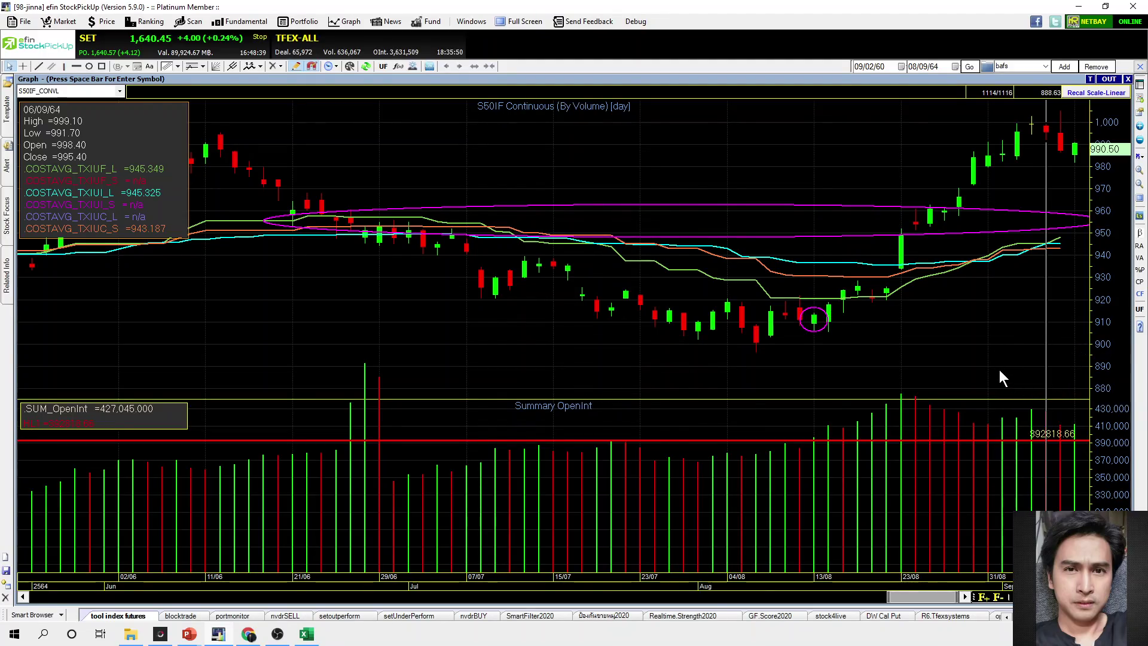
left_click(1071, 332)
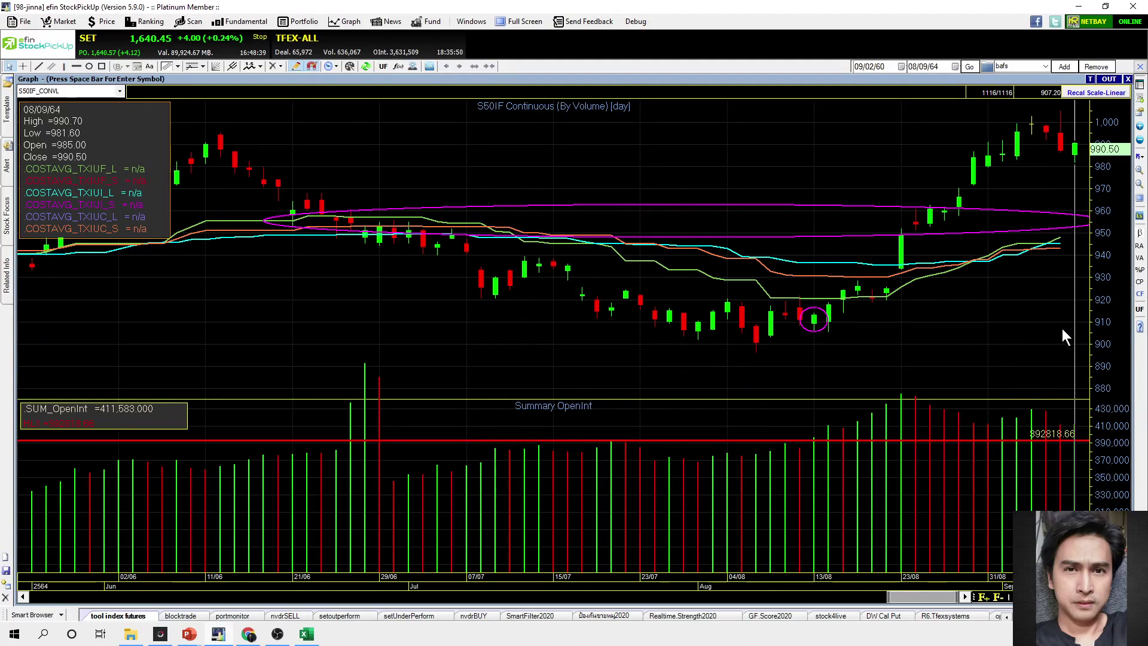
left_click(1016, 333)
left_click(1004, 335)
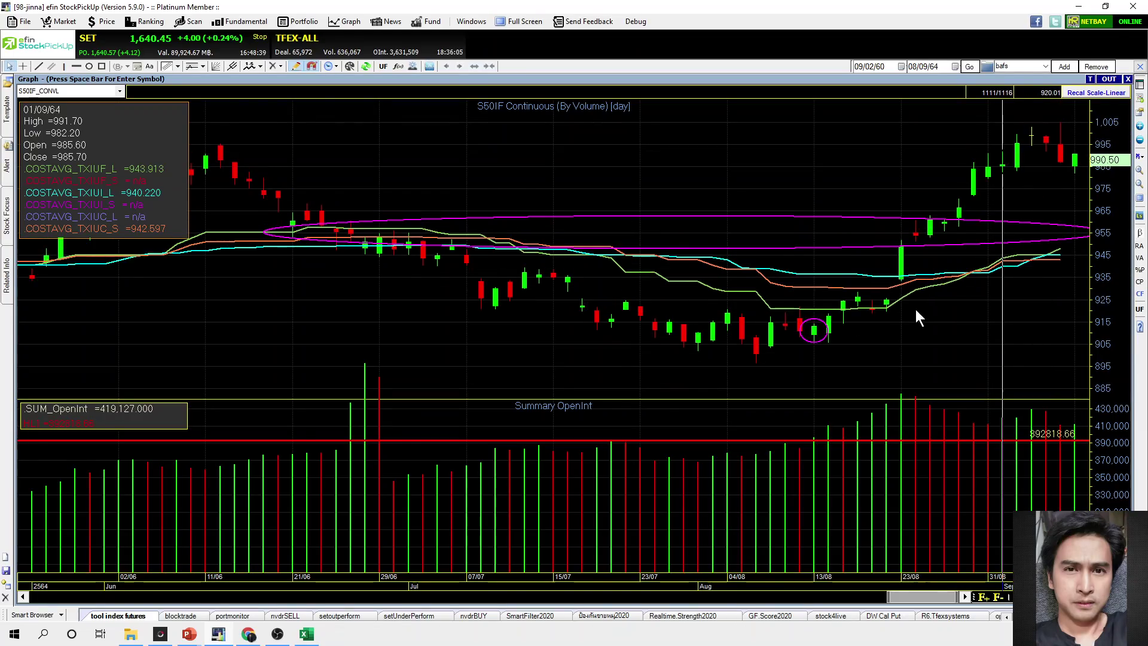
left_click(828, 127)
double_click(797, 82)
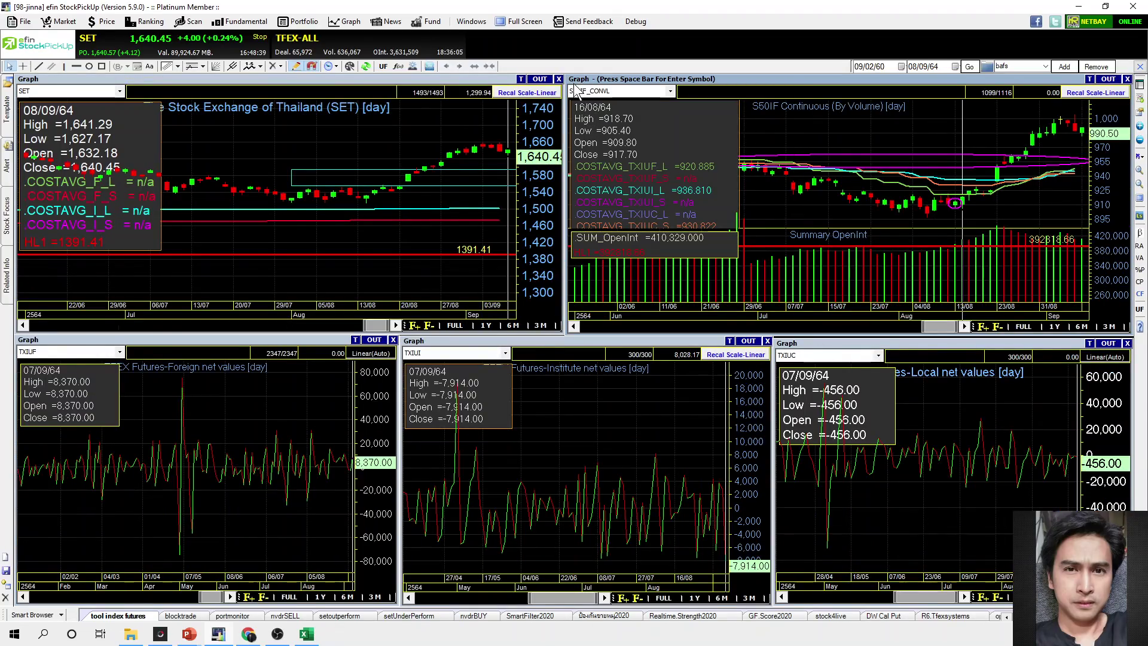
- Switch to the liveTF workspace and place the reading cursor beyond the latest candle of the monthly SET chart
left_click(1007, 617)
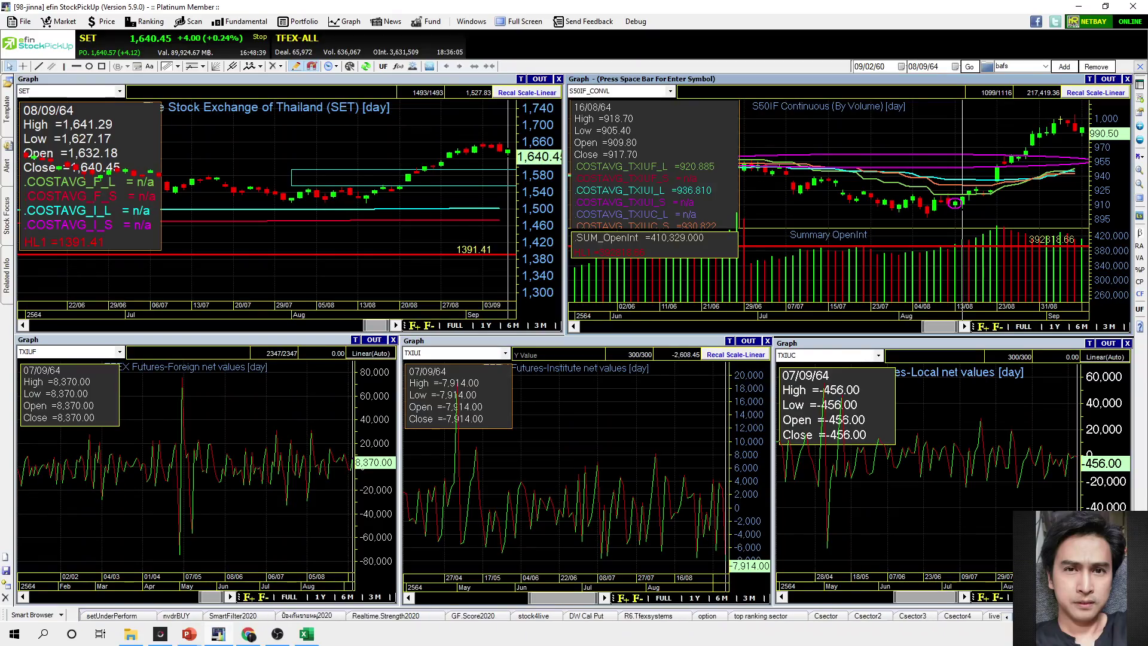
left_click(1014, 616)
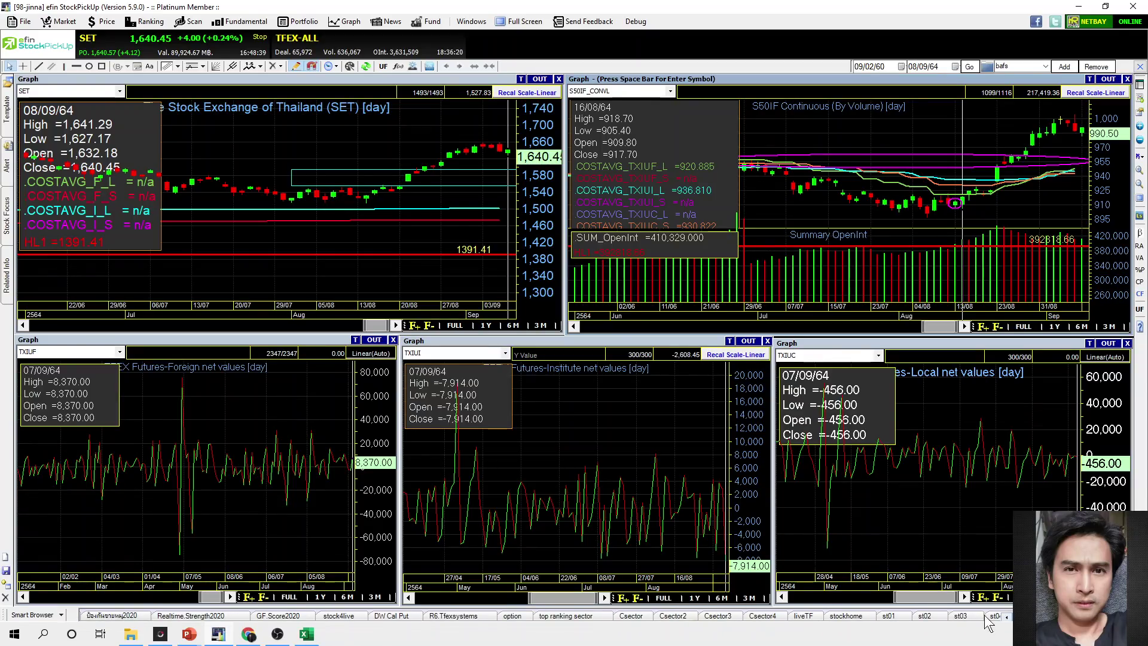
left_click(801, 616)
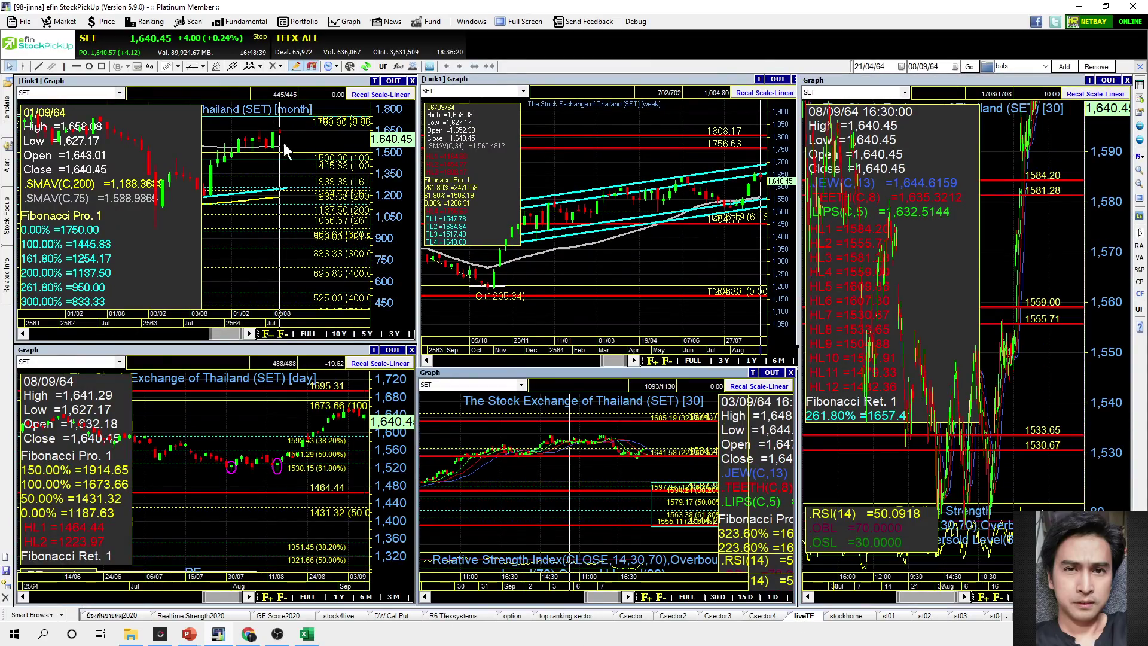
left_click(289, 131)
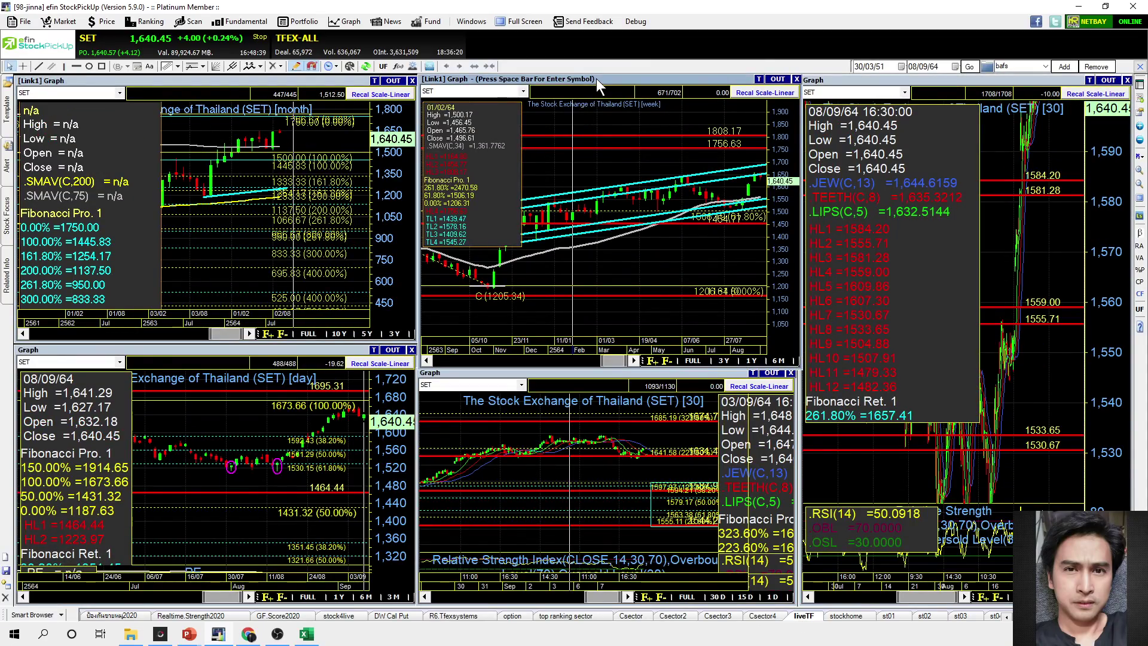
- Enlarge the weekly SET chart, read the 06/09/64 candle against the trend channel, and restore the layout
double_click(596, 78)
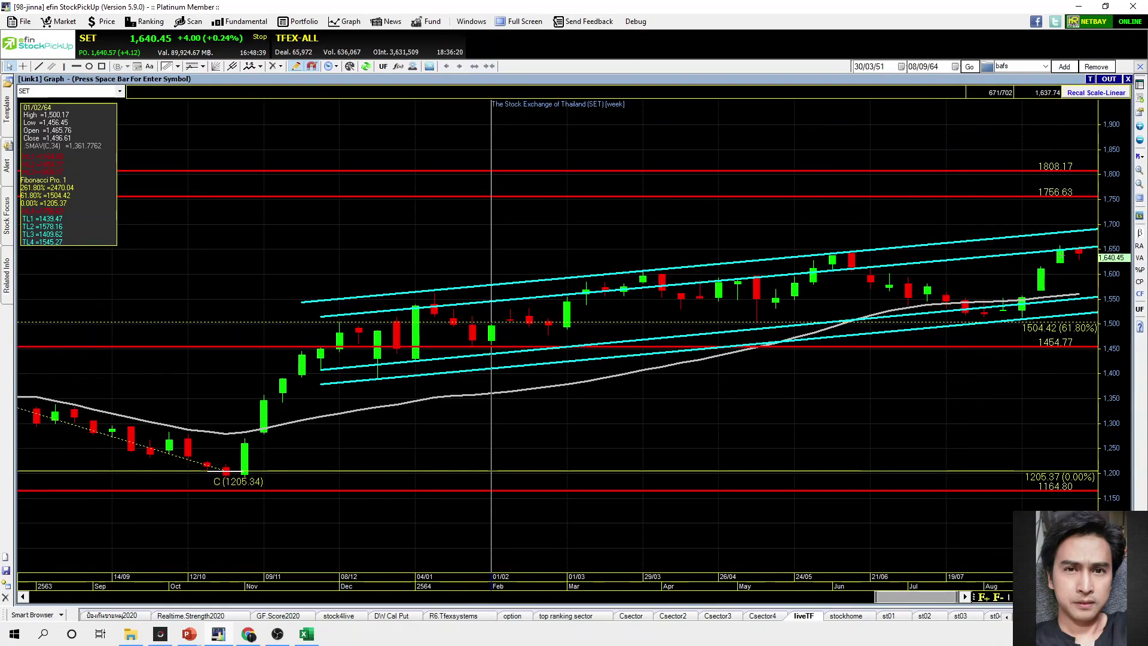
left_click(1077, 217)
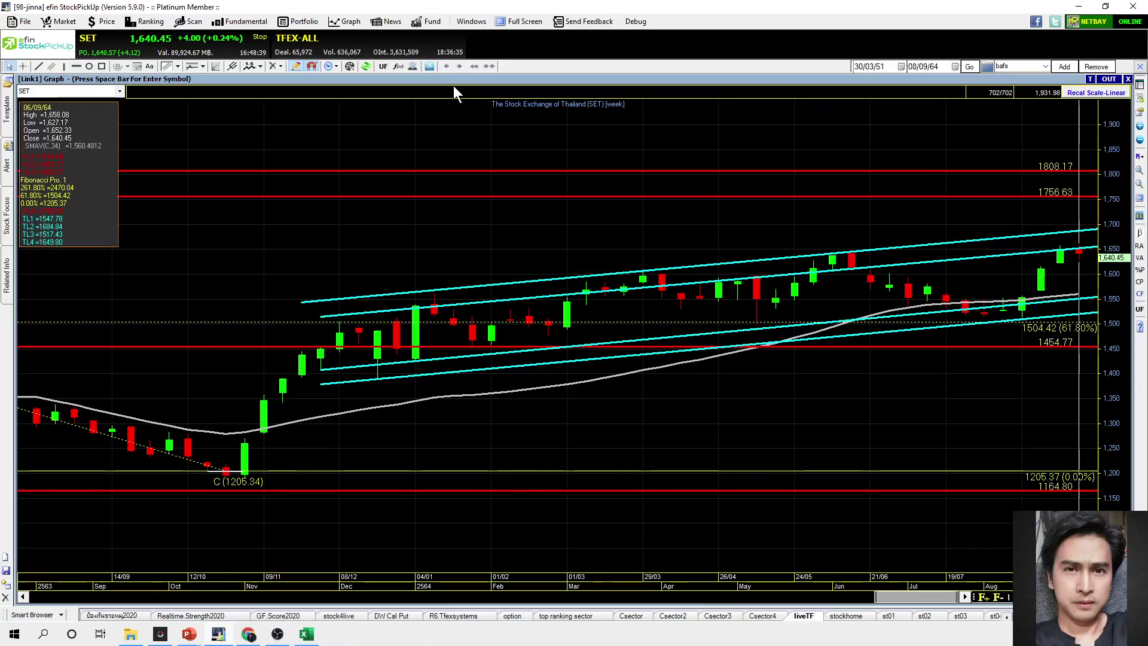
double_click(748, 82)
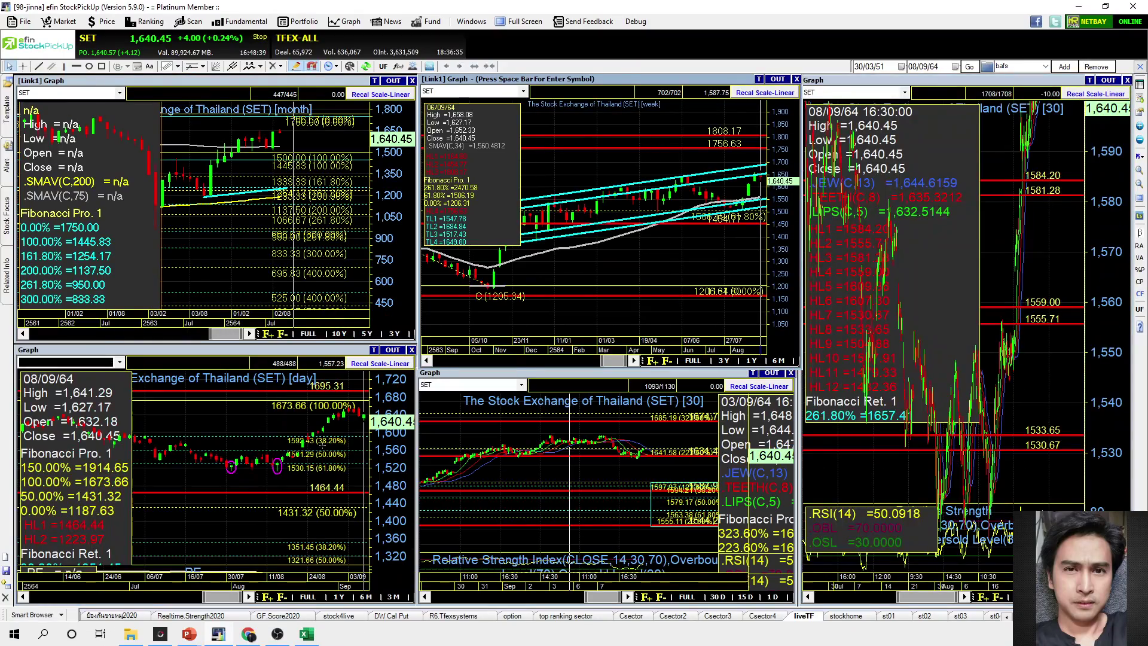
- Enlarge the daily SET chart, examine the candles from 16/08/64 to 07/09/64 against the Fibonacci levels, and restore the layout
double_click(311, 348)
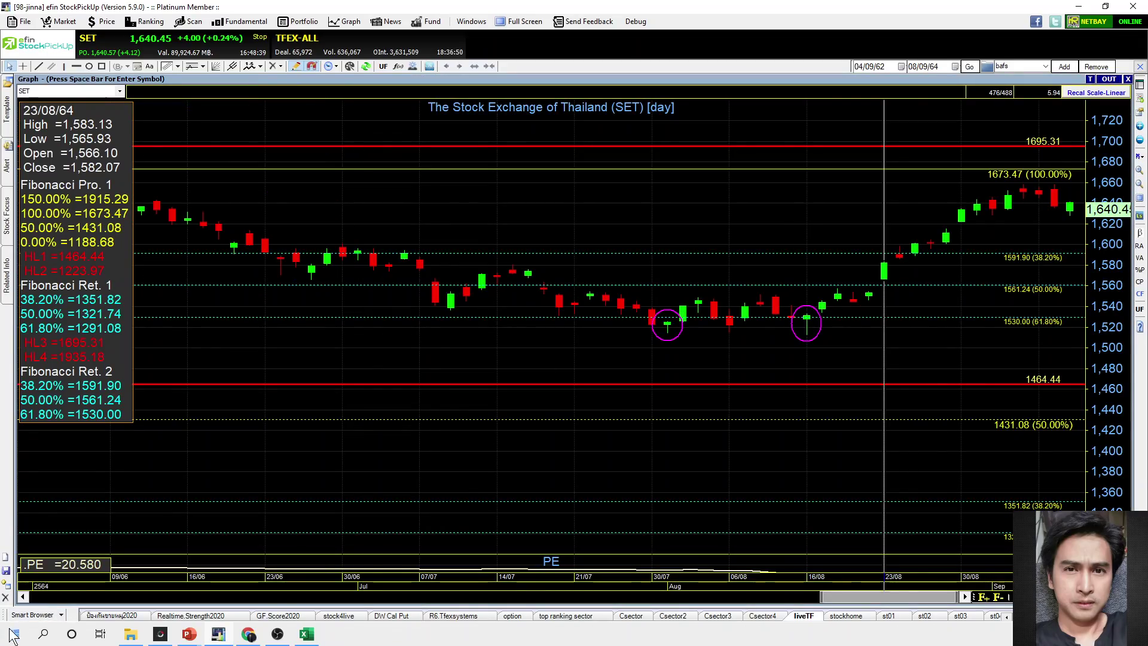
left_click(22, 597)
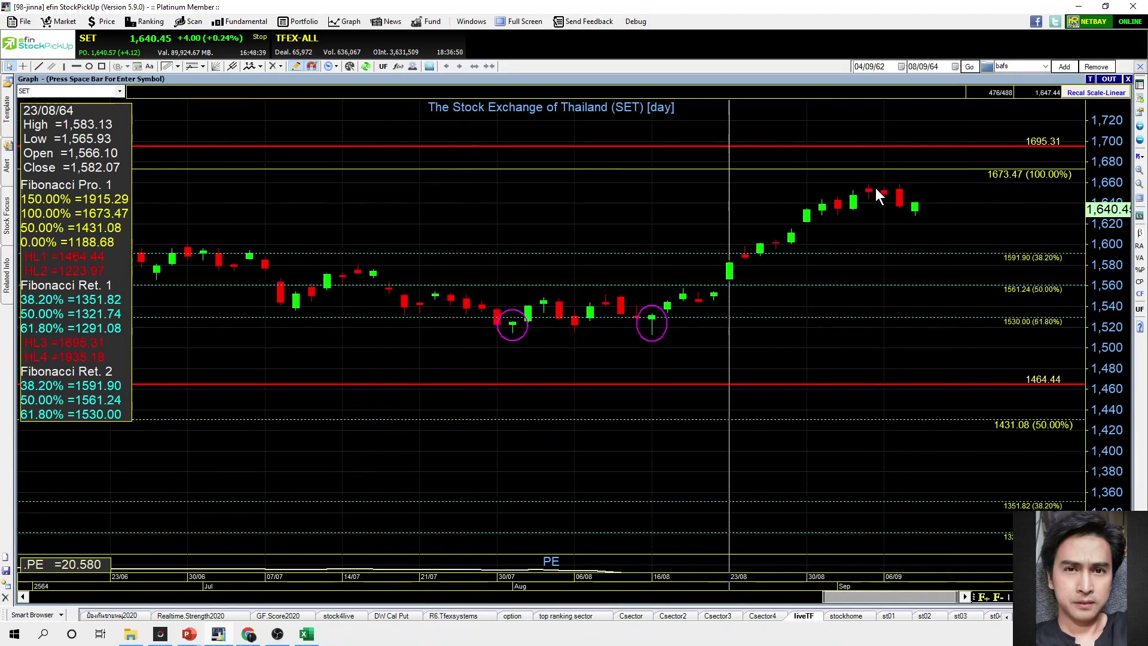
left_click(667, 210)
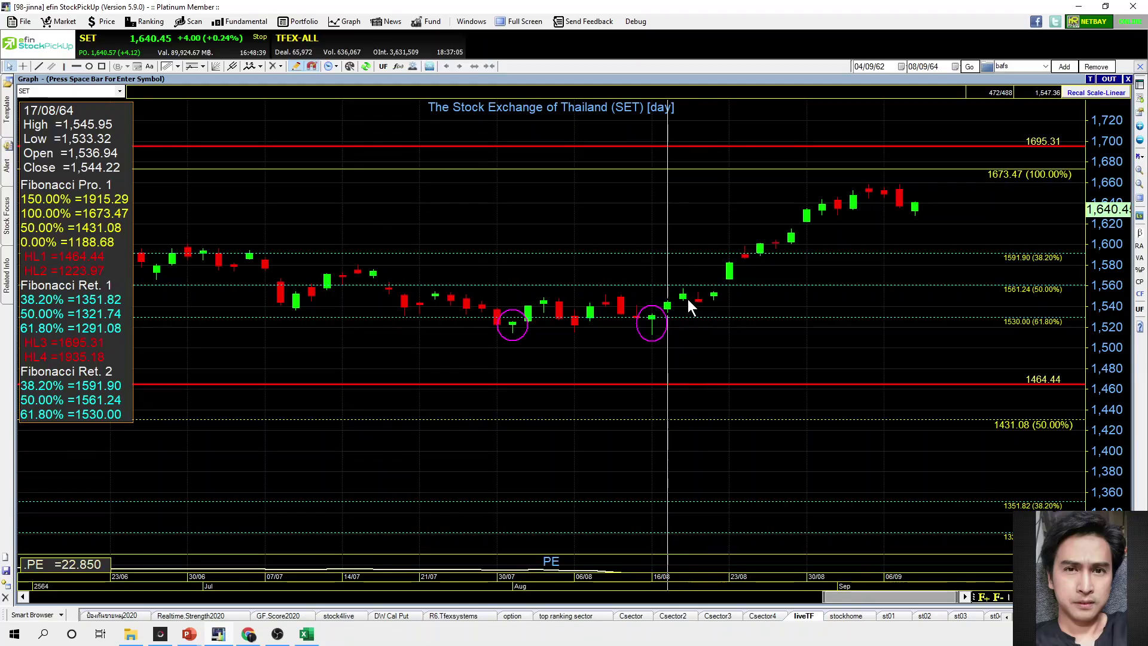
left_click(899, 209)
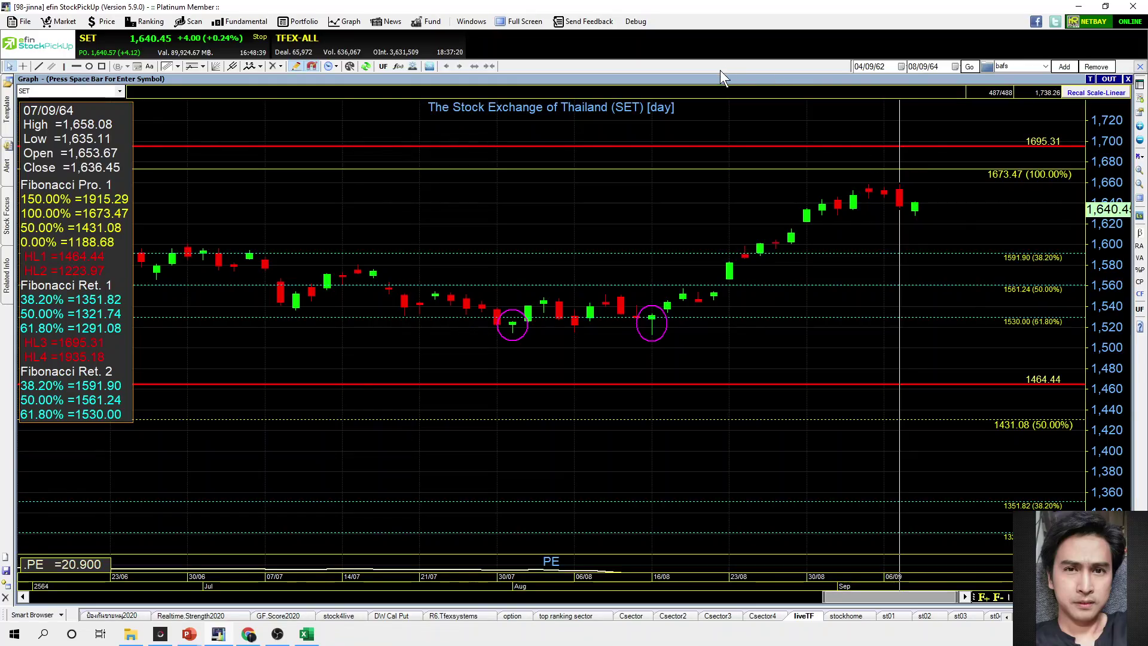
left_click(807, 200)
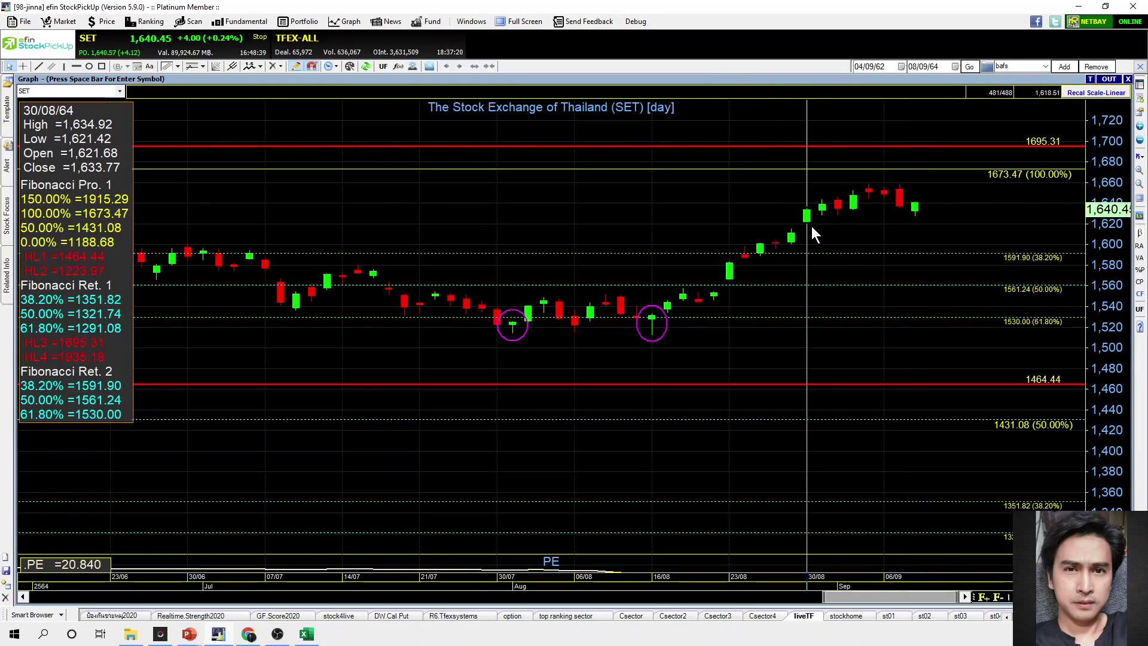
left_click(754, 223)
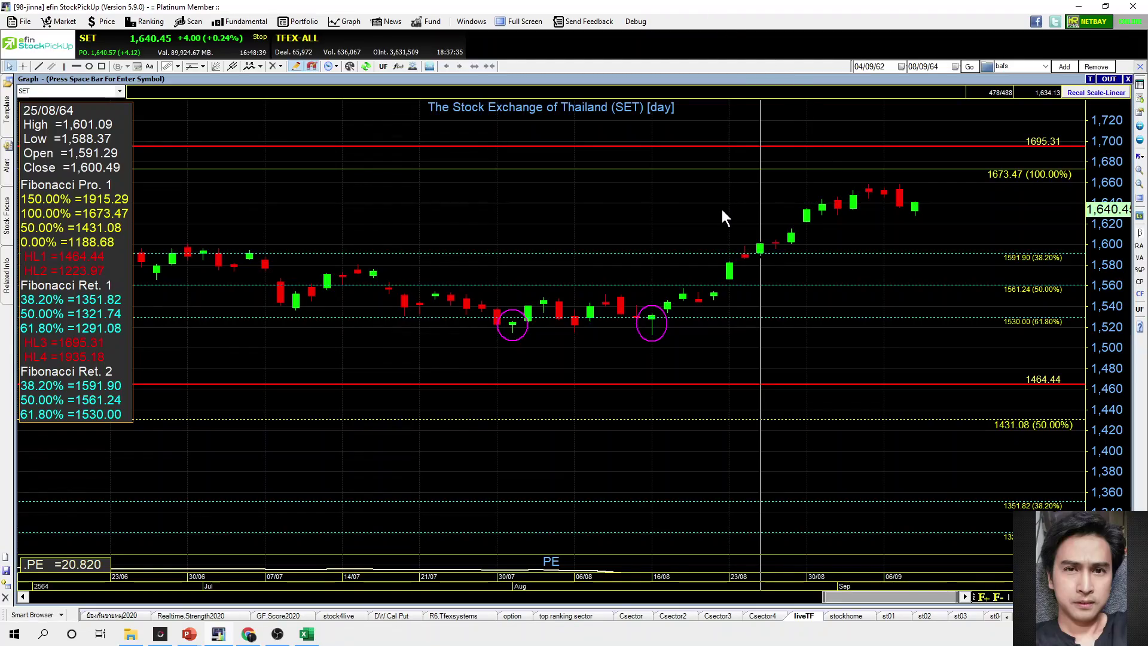
left_click(651, 196)
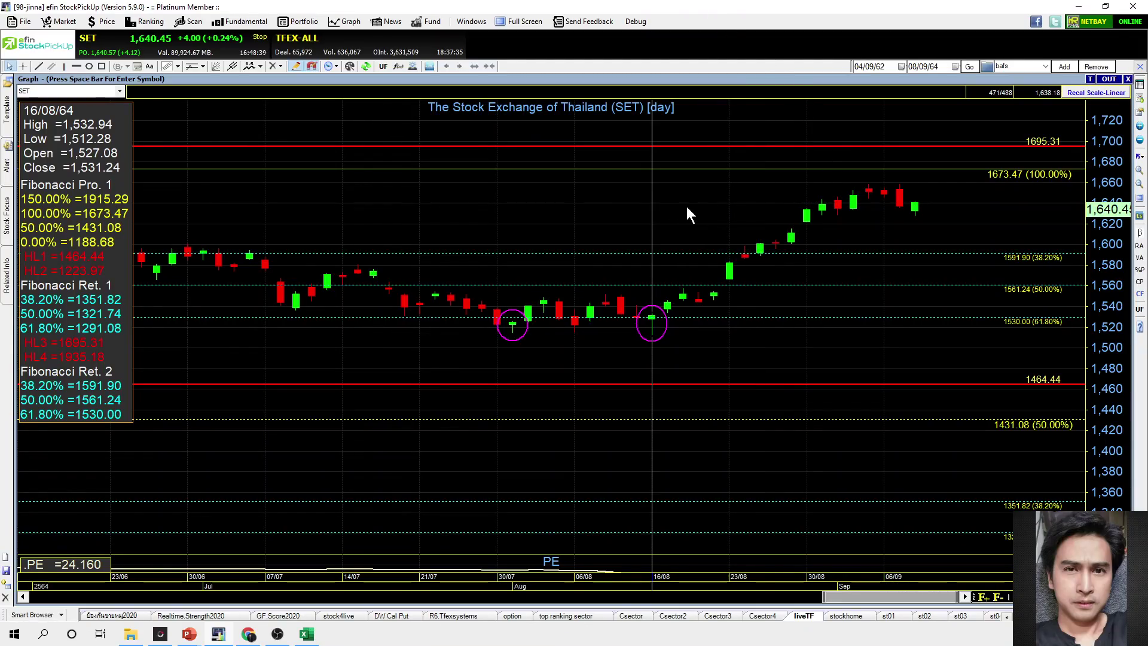
left_click(744, 192)
double_click(581, 77)
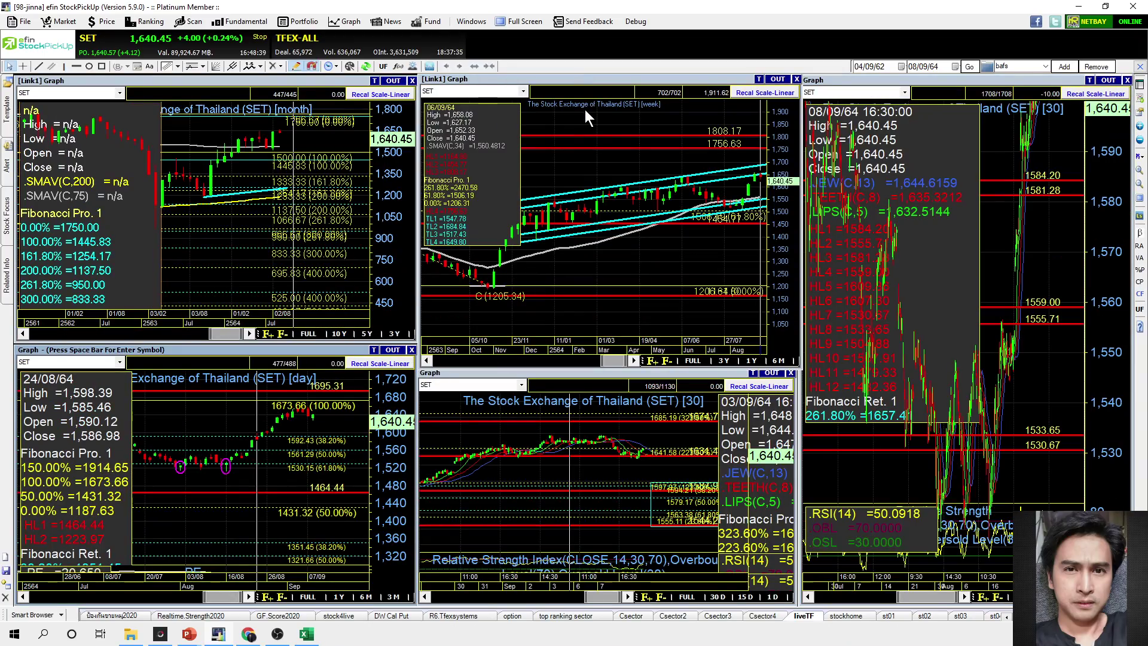
- Open a new SET graph window, maximize it, and set its period to 30 minutes
left_click(607, 163)
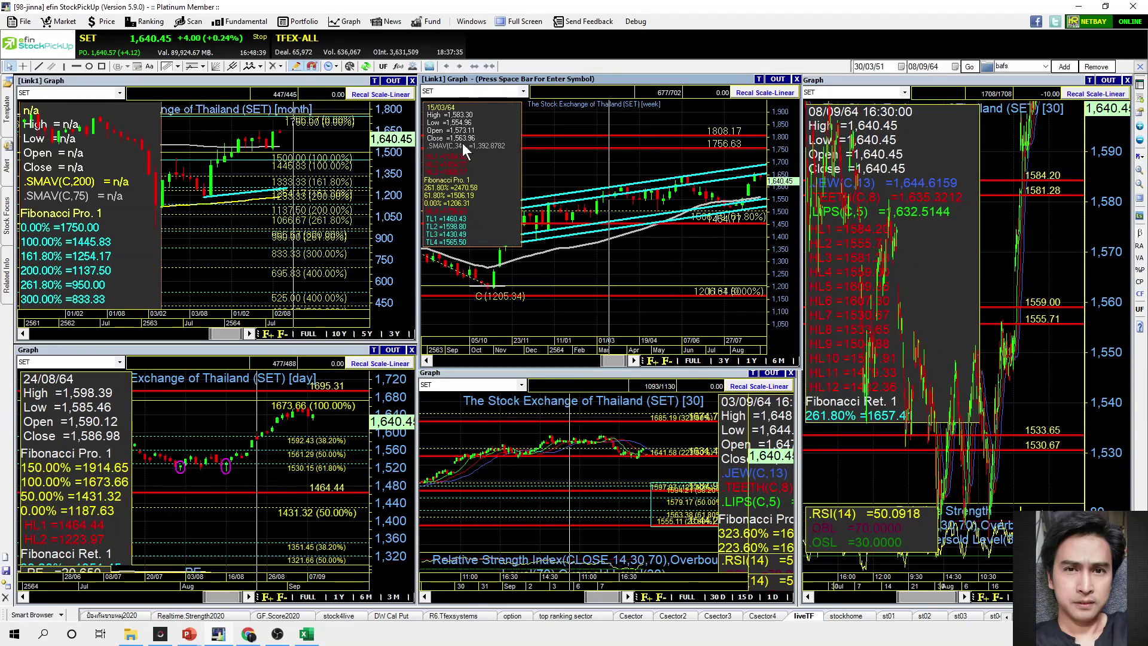
double_click(564, 125)
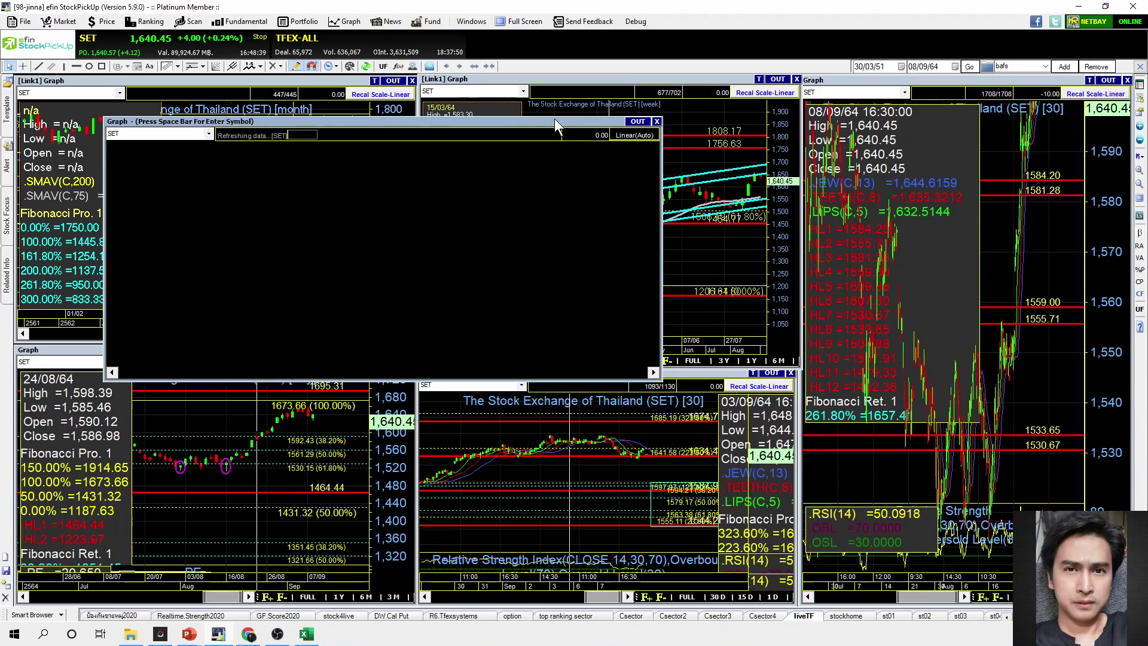
double_click(554, 118)
left_click(51, 91)
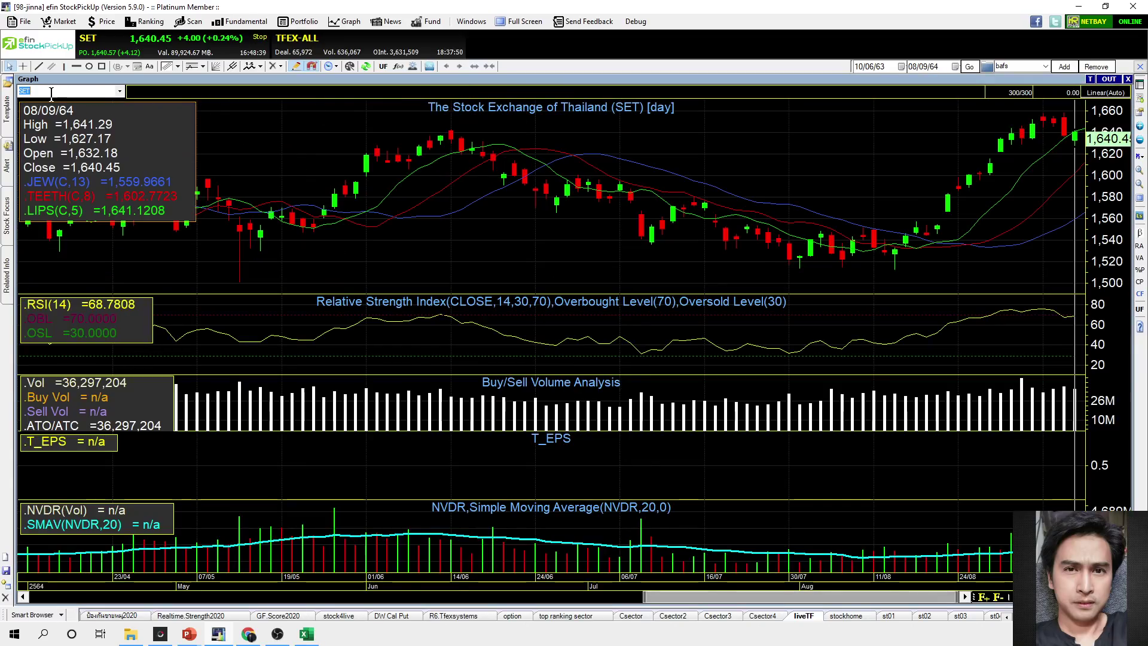
key("Return")
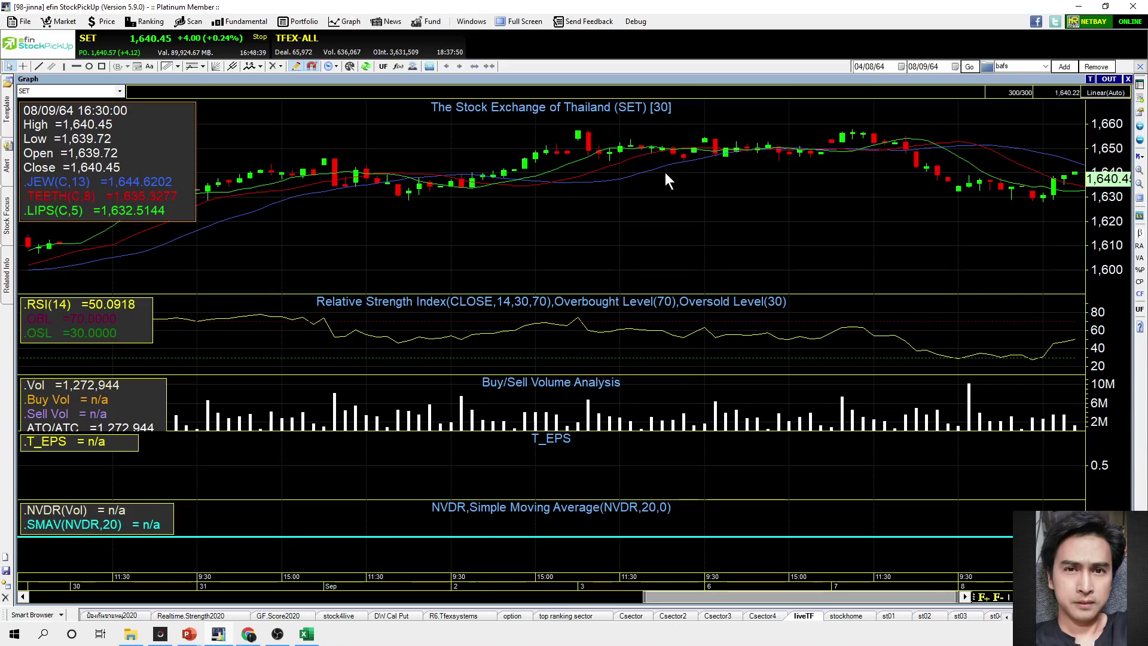
- Examine the price and RSI readings of the 06/09/64 and 08/09/64 candles on the 30-minute SET chart
left_click_drag(1047, 212, 1021, 228)
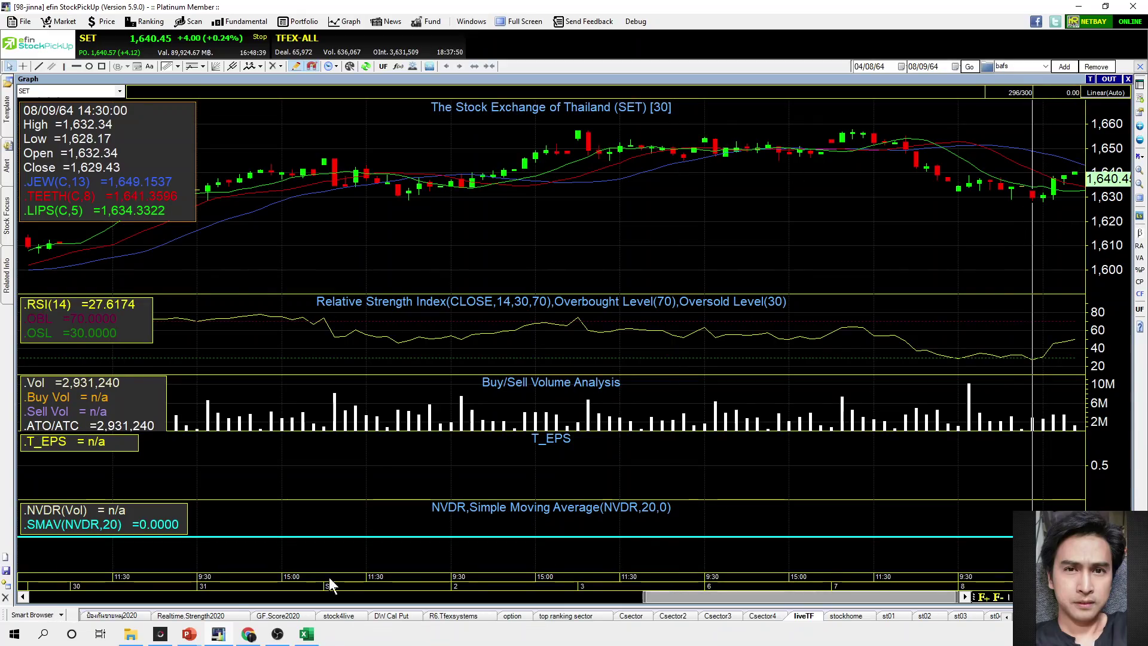
left_click(22, 596)
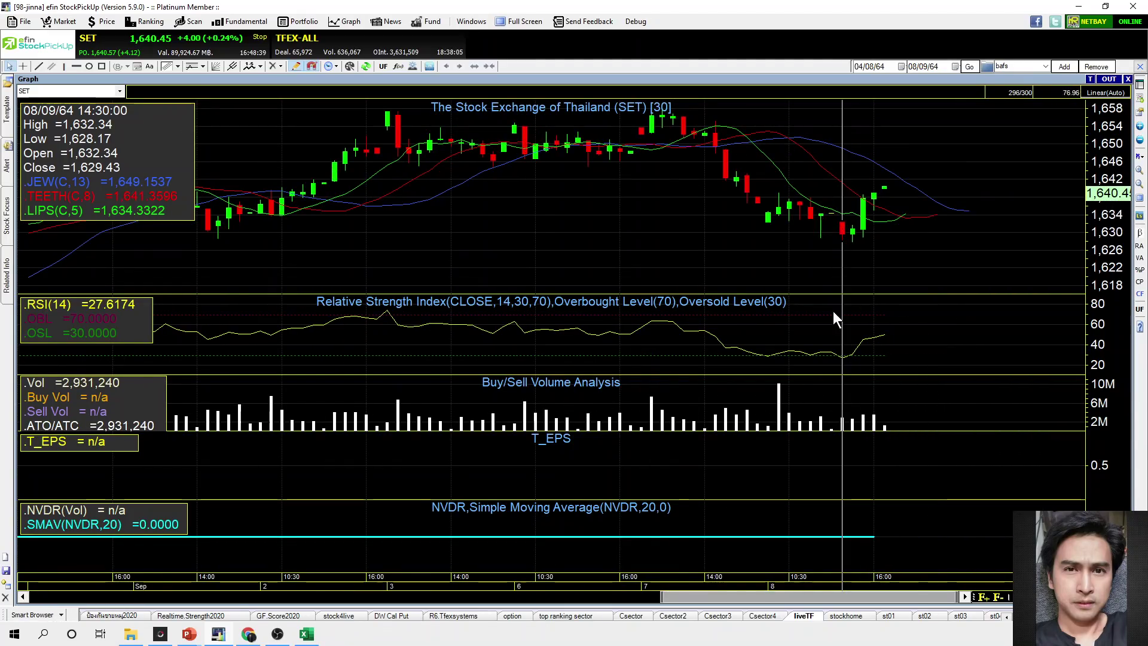
left_click_drag(762, 279, 767, 257)
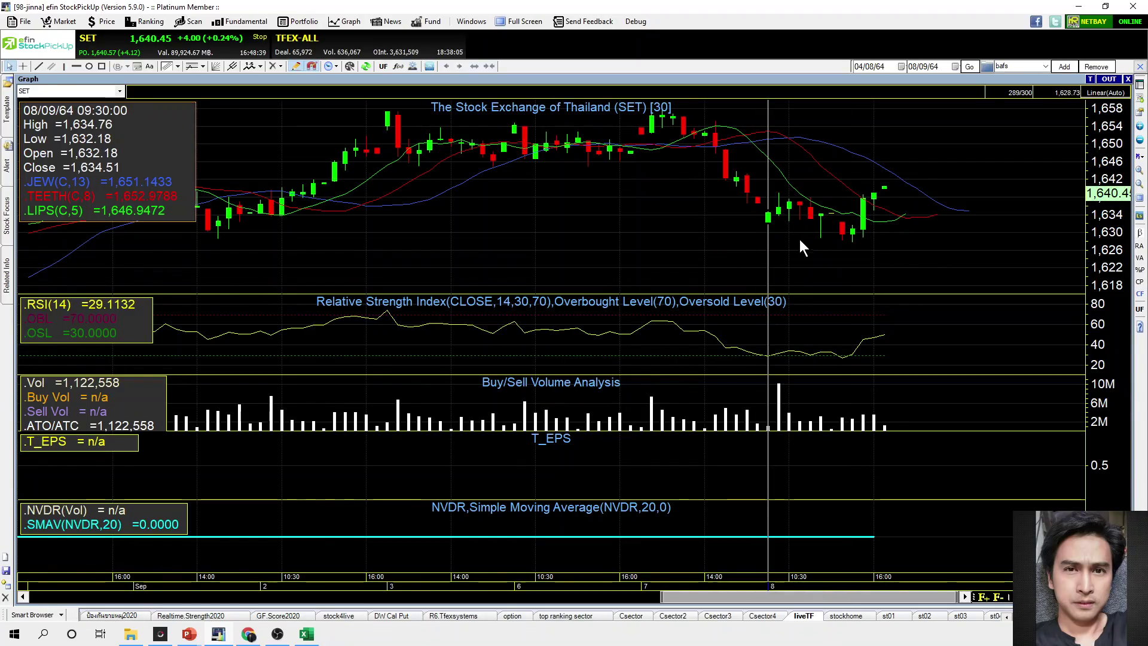
left_click(849, 256)
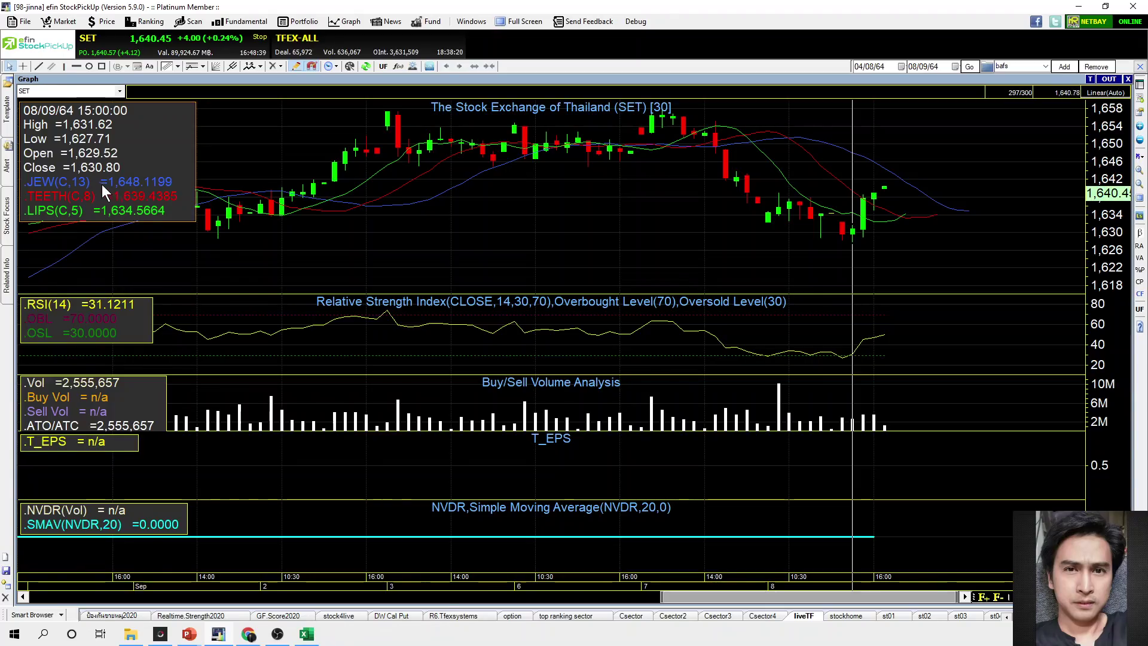
left_click(630, 239)
scroll(650, 191, "up", 1)
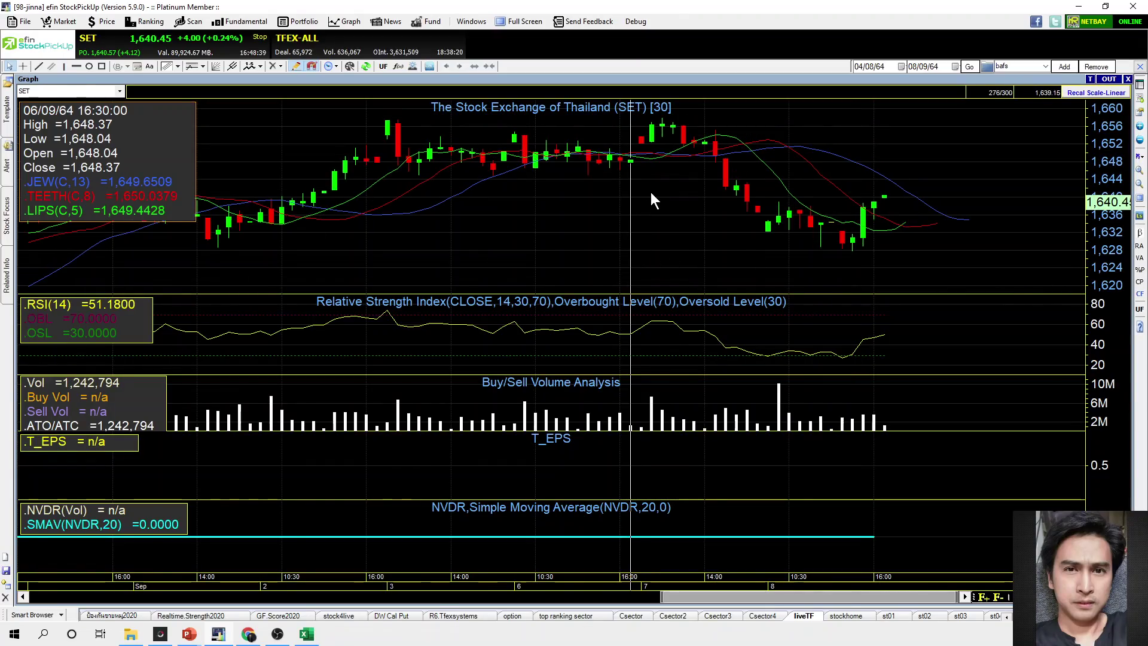
left_click(27, 596)
- Remove the Buy/Sell Volume Analysis and T_EPS panels from the 30-minute SET chart
left_click(894, 386)
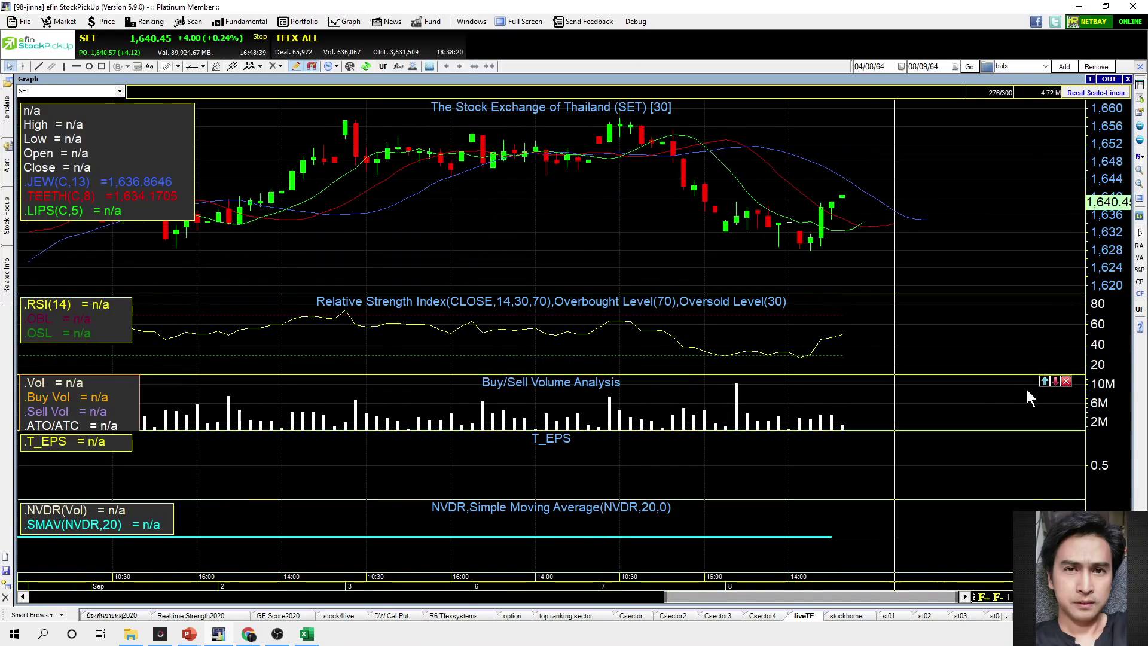
left_click(1066, 381)
left_click(581, 360)
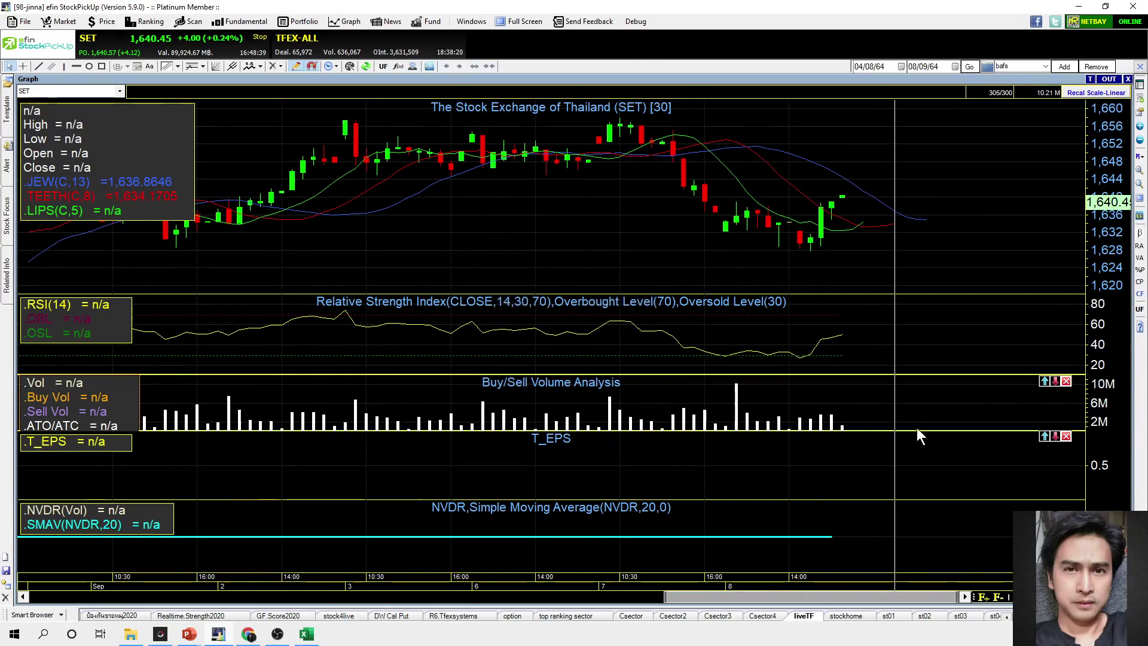
left_click(1066, 436)
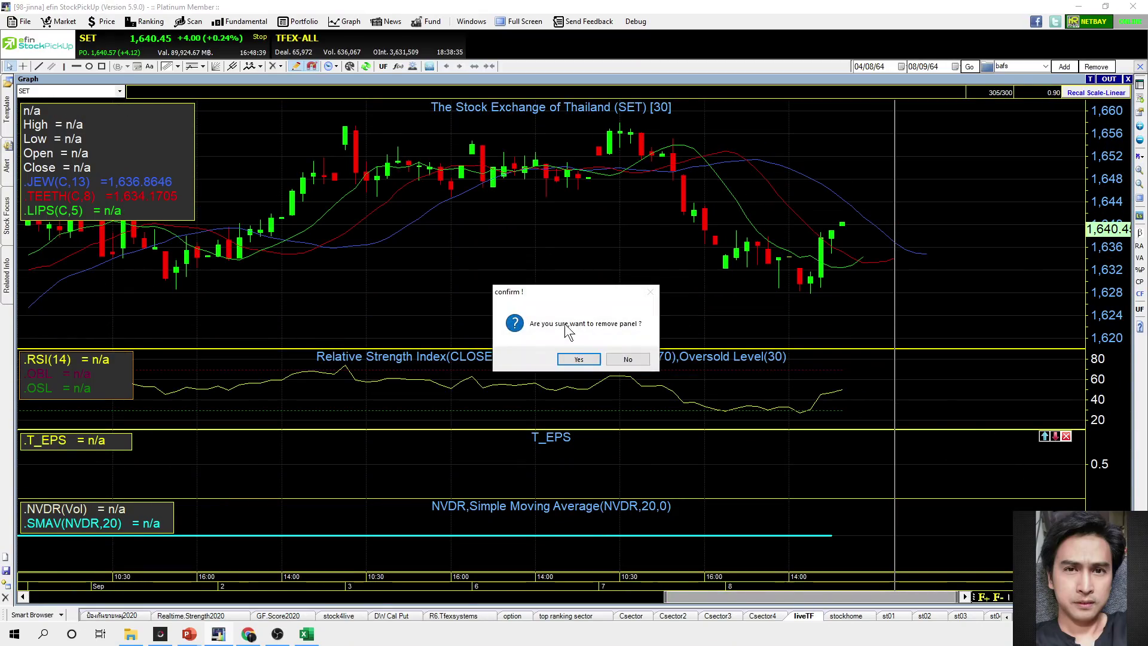
left_click(583, 361)
- Draw a Fibonacci Retracement from the 7 September high near 1,658 to the 8 September low near 1,628
left_click(497, 263)
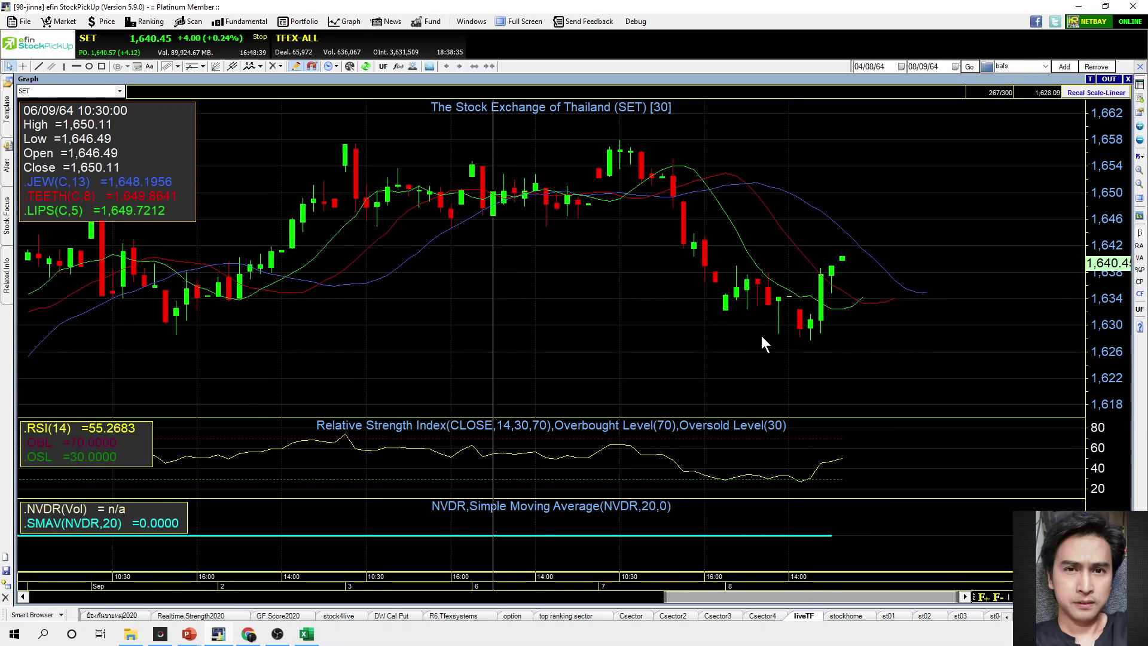
left_click(203, 66)
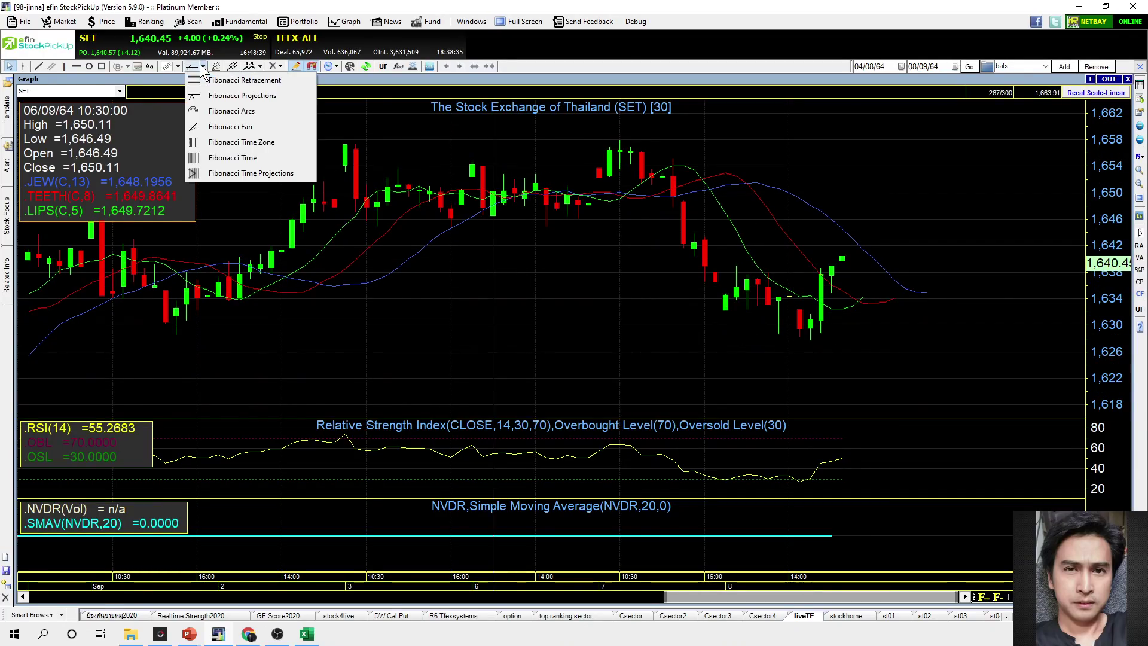
left_click(218, 77)
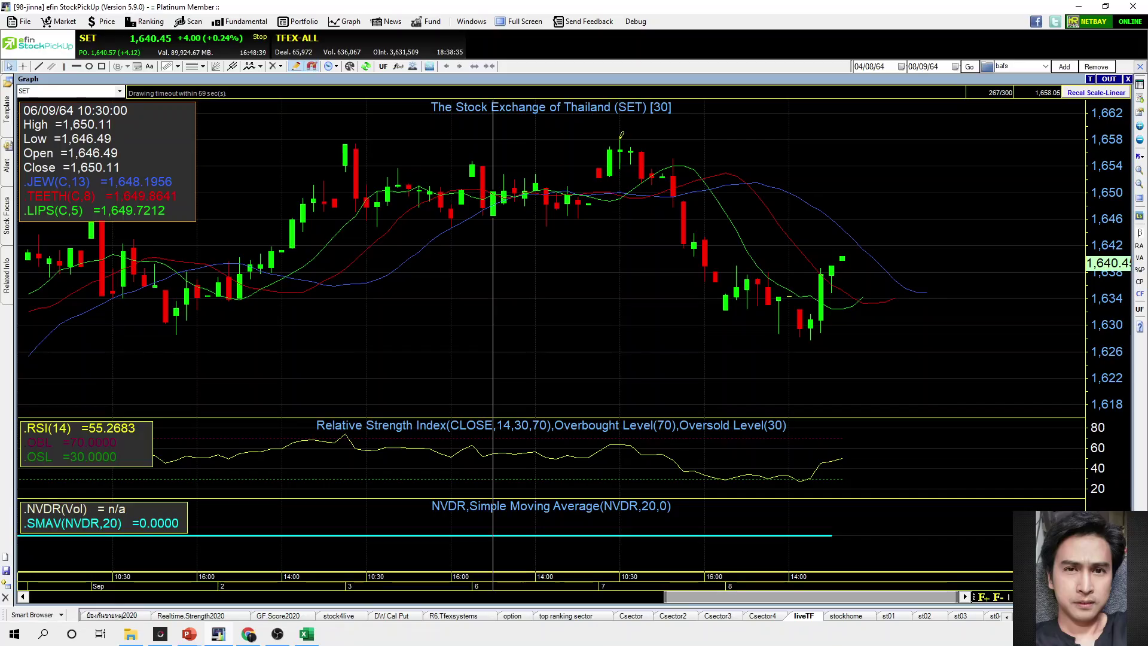
mouse_move(622, 140)
left_mouse_down()
mouse_move(861, 329)
mouse_move(805, 335)
left_mouse_up()
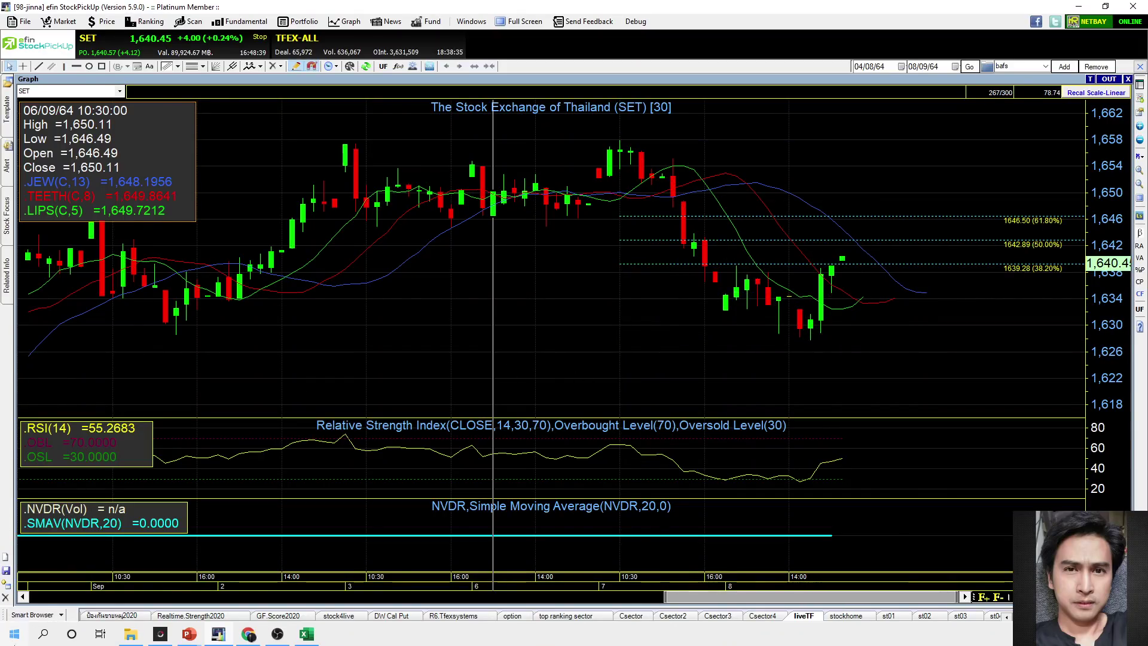
- Draw an ellipse around the 61.80% Fibonacci level label on the 30-minute SET chart
left_click(23, 597)
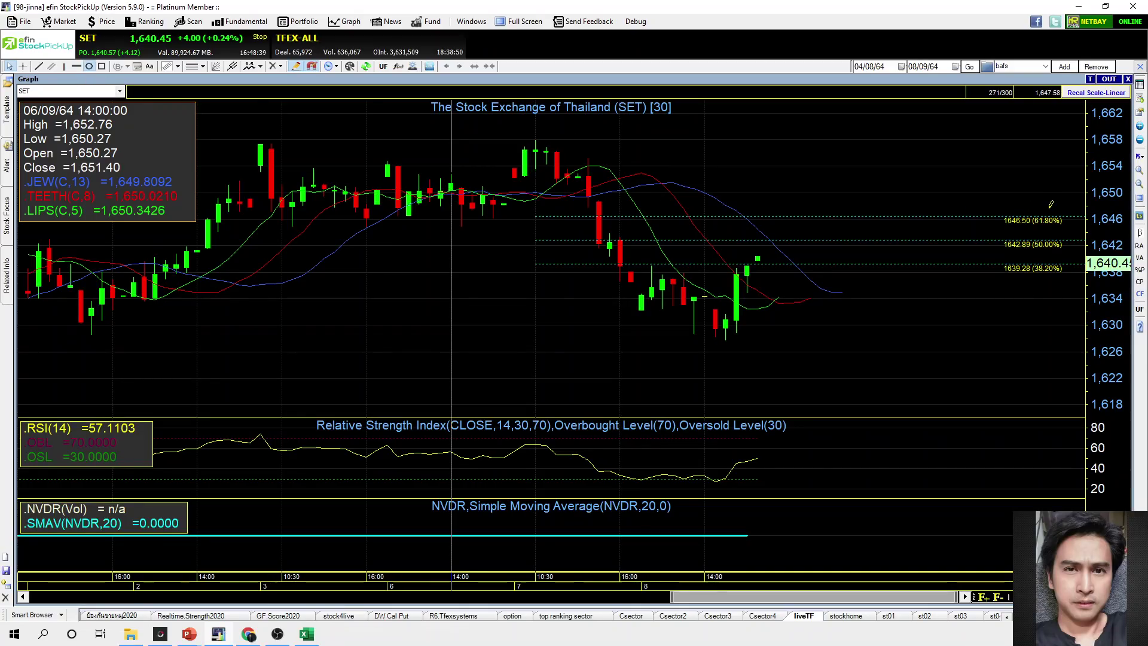
left_click_drag(999, 200, 1053, 240)
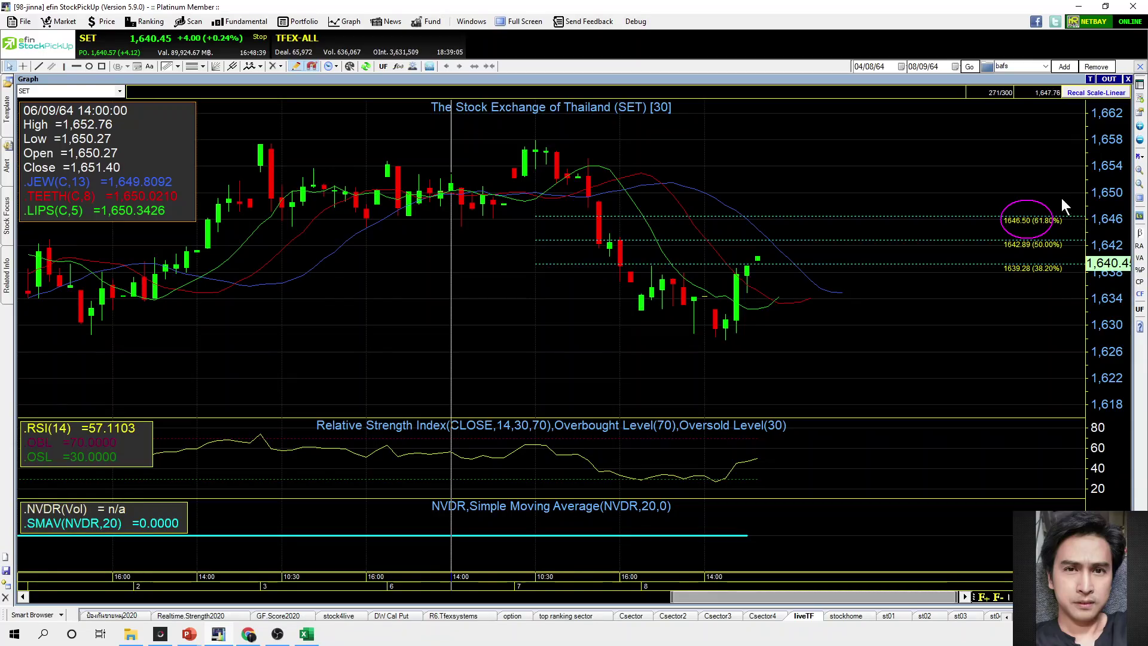
- Switch to the PowerPoint slide show and go back to the Morning Brief slide with the BEFORE and AFTER SET charts
left_click(255, 630)
left_click(250, 632)
mouse_move(190, 632)
left_click(216, 593)
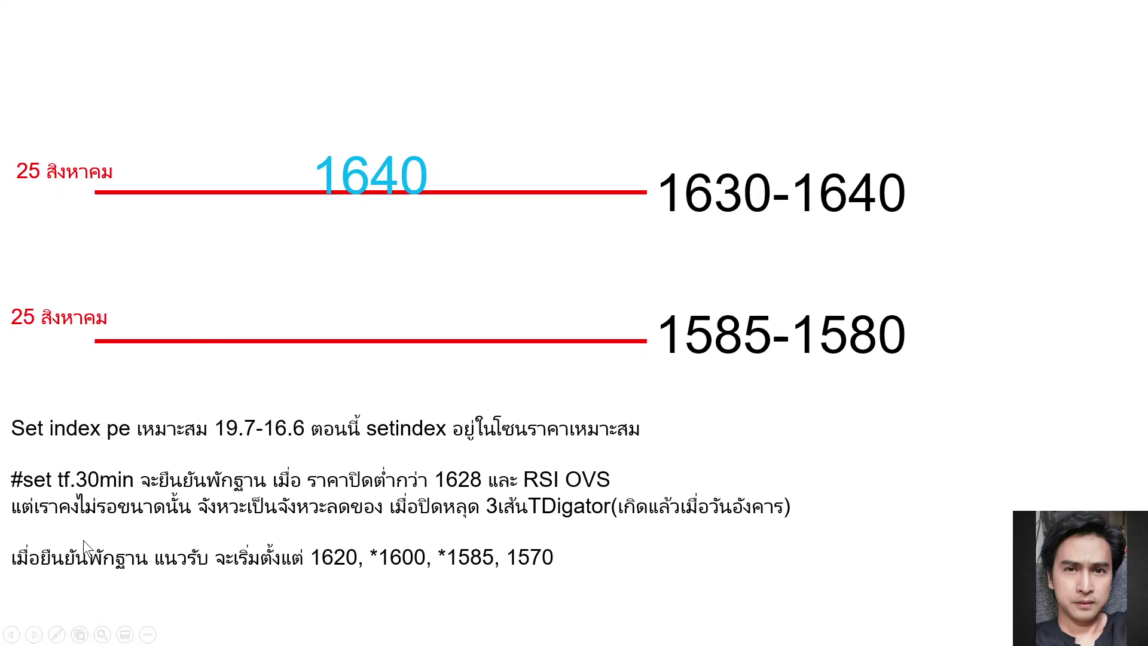
left_click(14, 635)
left_click(13, 635)
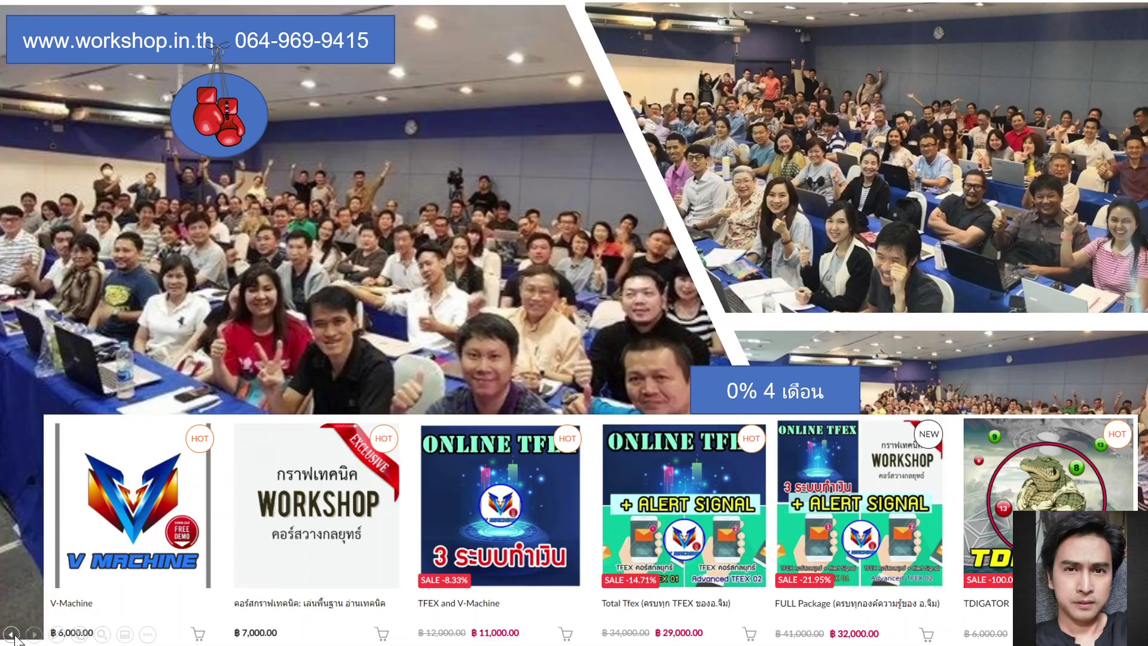
left_click(14, 634)
left_click(13, 635)
left_click(13, 634)
left_click(13, 635)
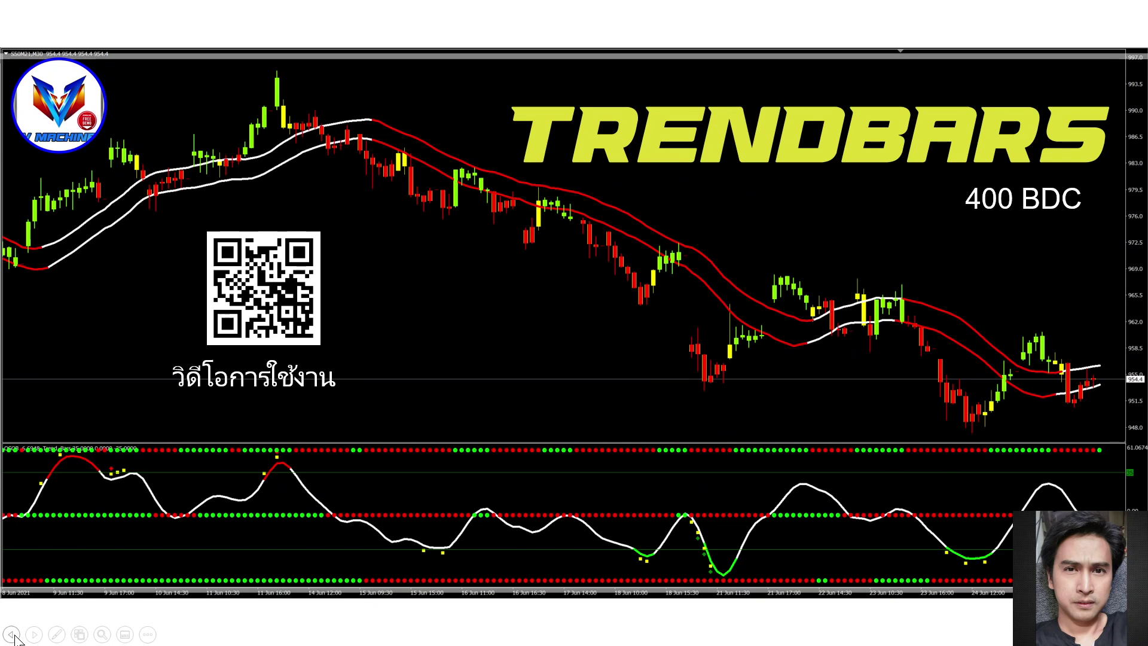
left_click(13, 635)
left_click(13, 635)
left_click(13, 634)
left_click(12, 635)
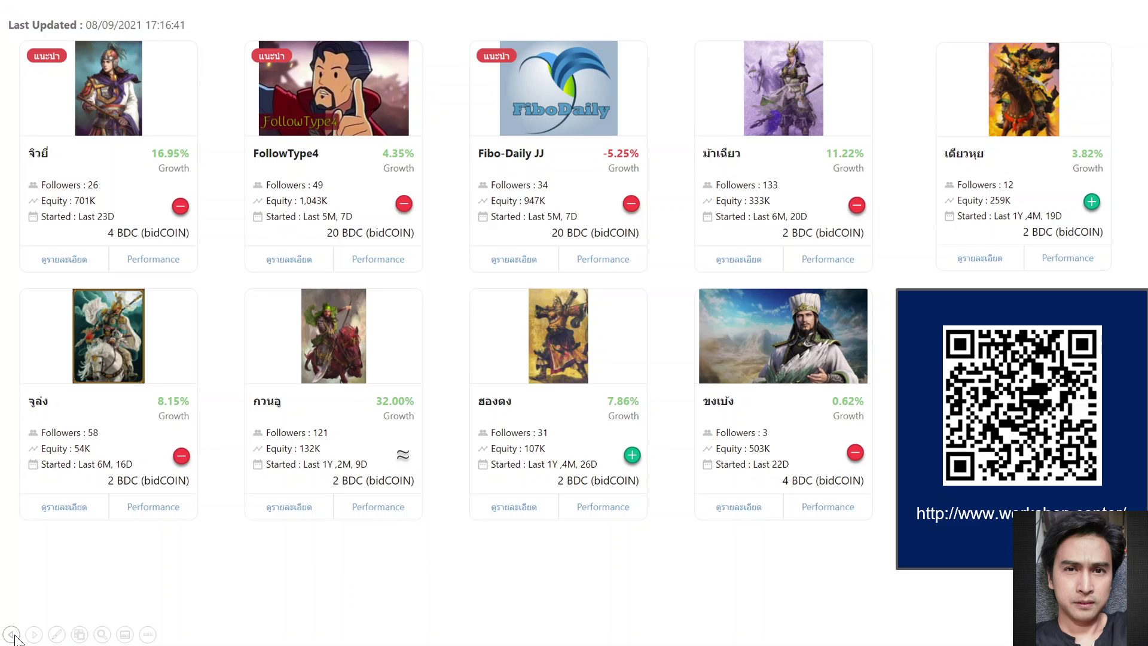
left_click(12, 634)
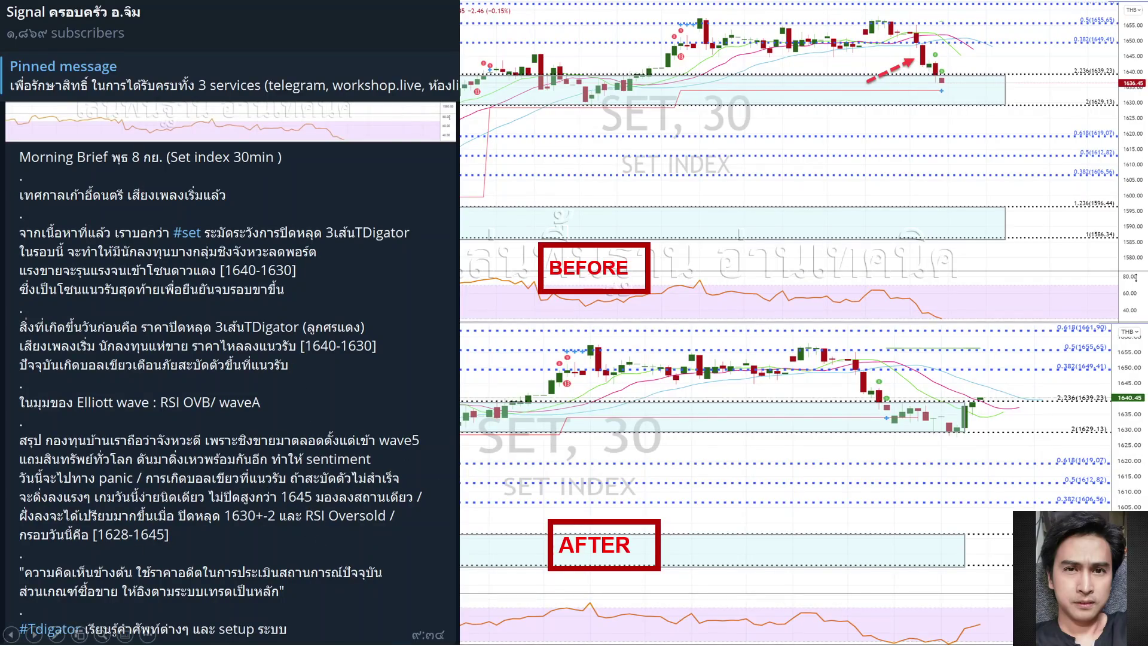
- Switch back to efin StockPickUp and add a 123.6% level to the Fibonacci Retracement on the 30-minute SET chart
key("alt+Tab")
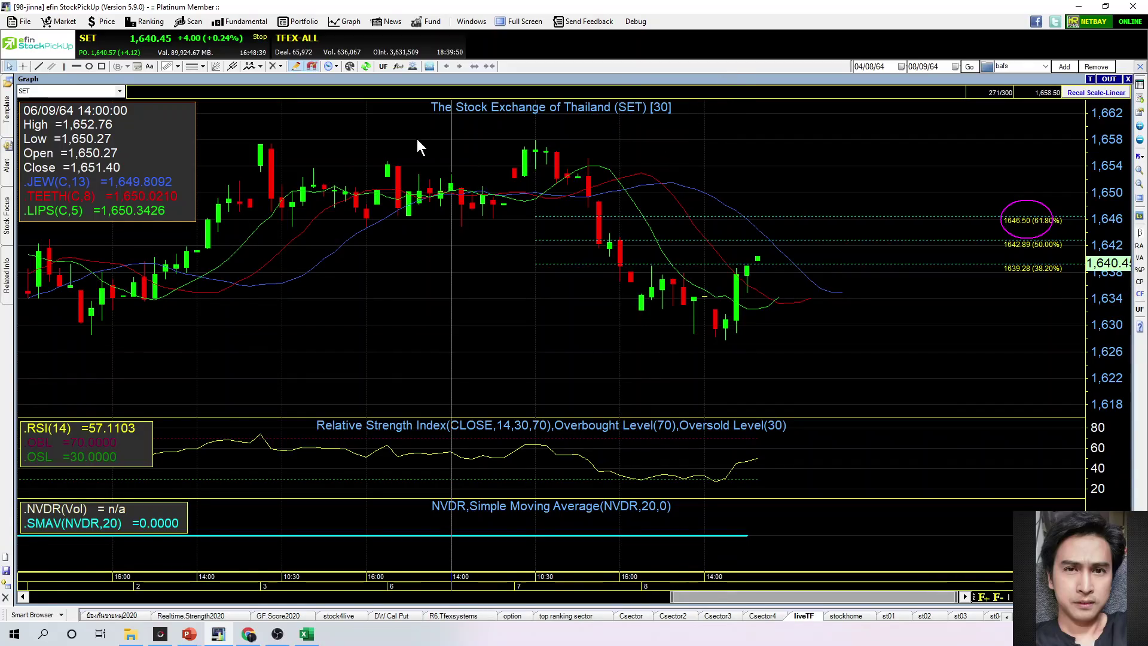
left_click(511, 343)
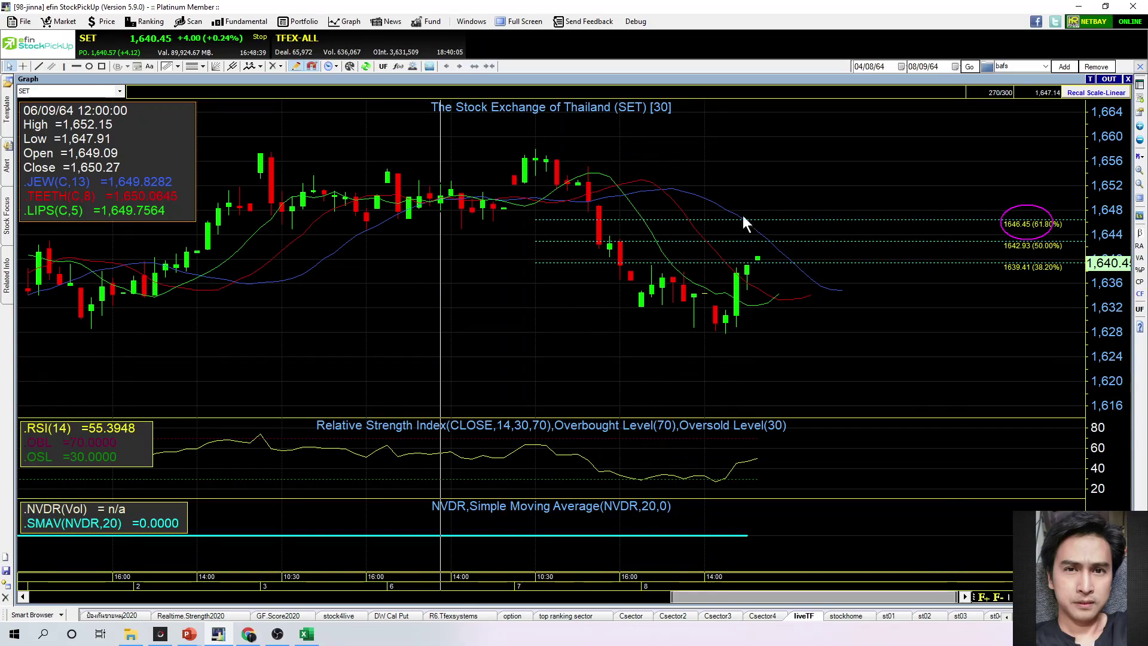
right_click(779, 220)
left_click(798, 228)
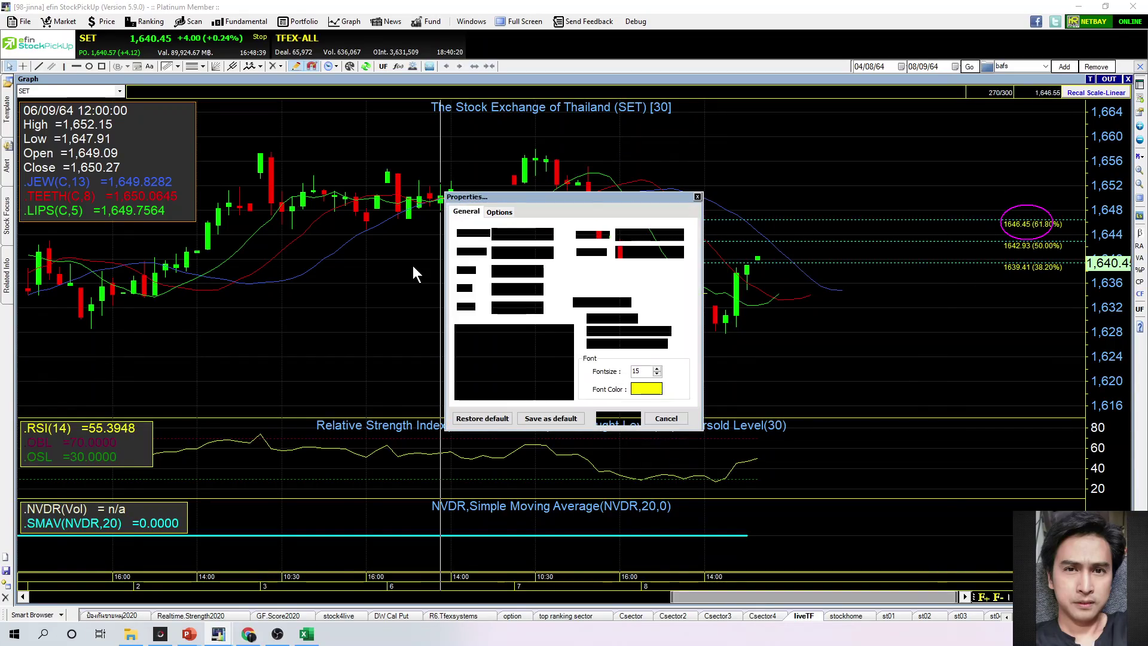
left_click(499, 212)
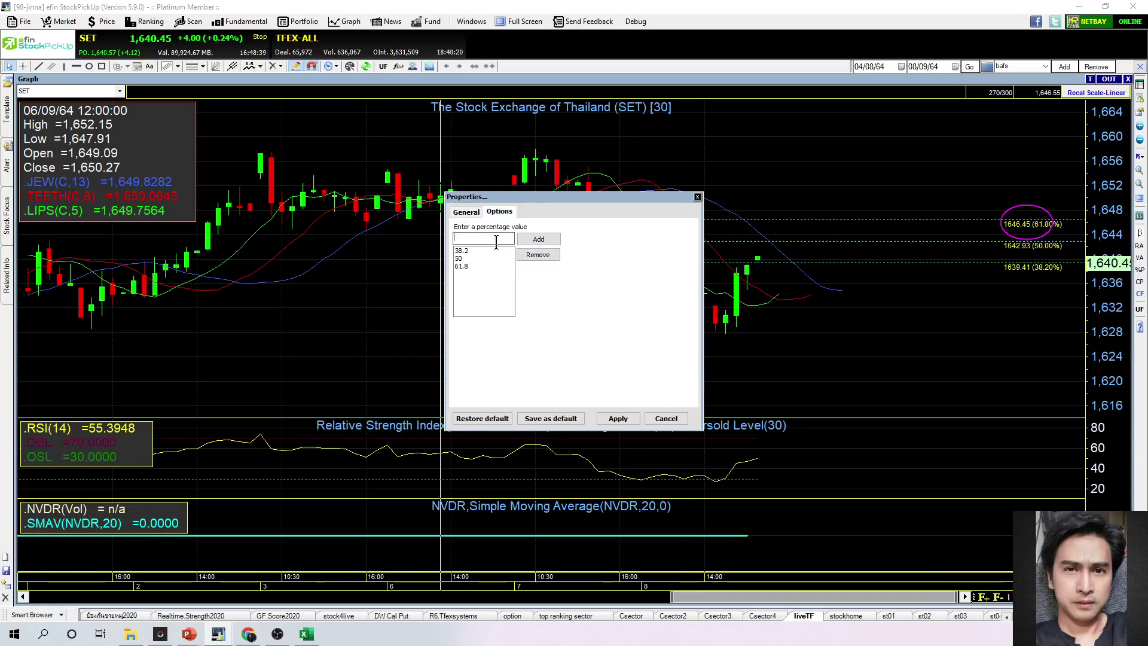
left_click(507, 238)
type("123.6")
left_click(538, 239)
left_click(636, 421)
left_click(661, 419)
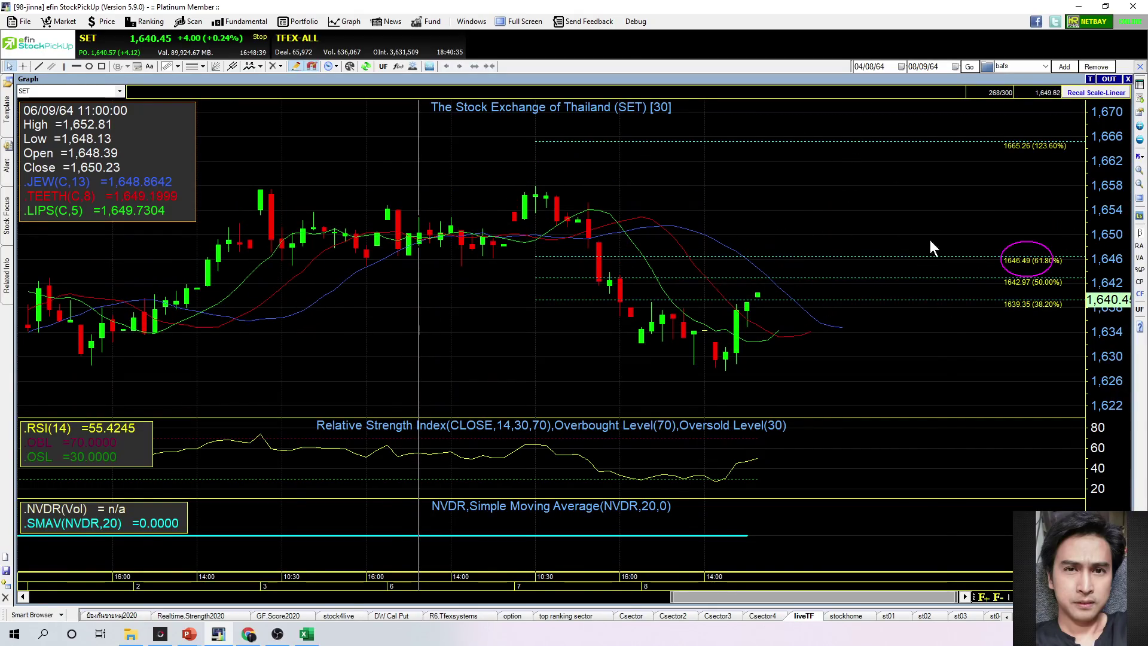
- Restore the maximized 30-minute SET graph window to its smaller size and close it
left_click_drag(810, 354, 876, 342)
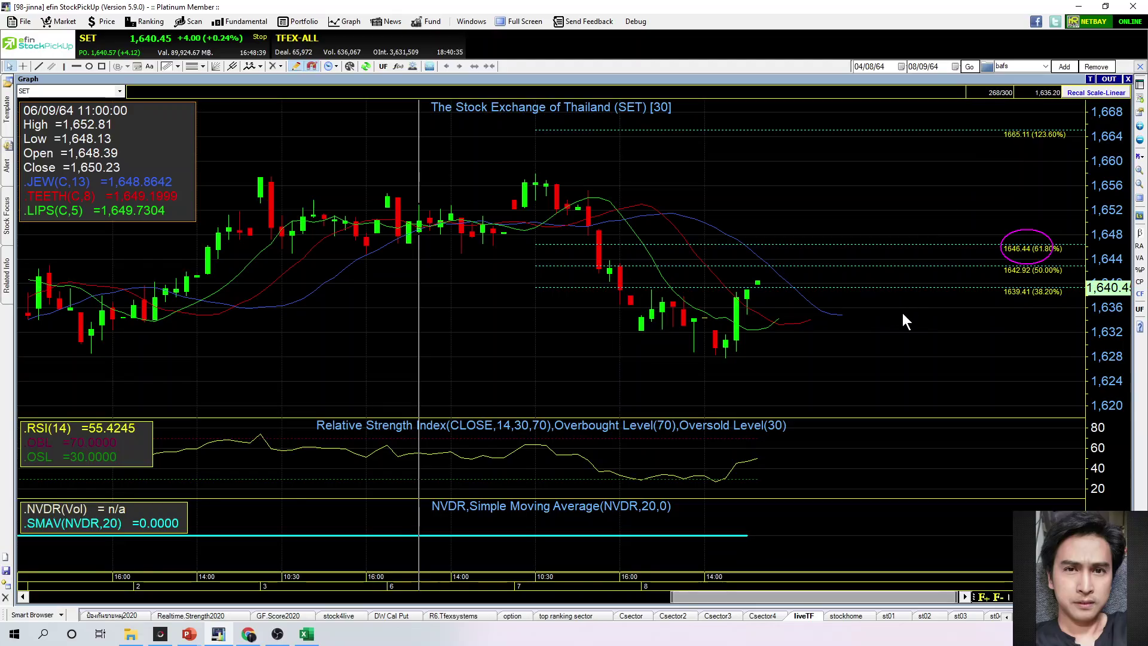
left_click_drag(902, 313, 852, 303)
double_click(421, 81)
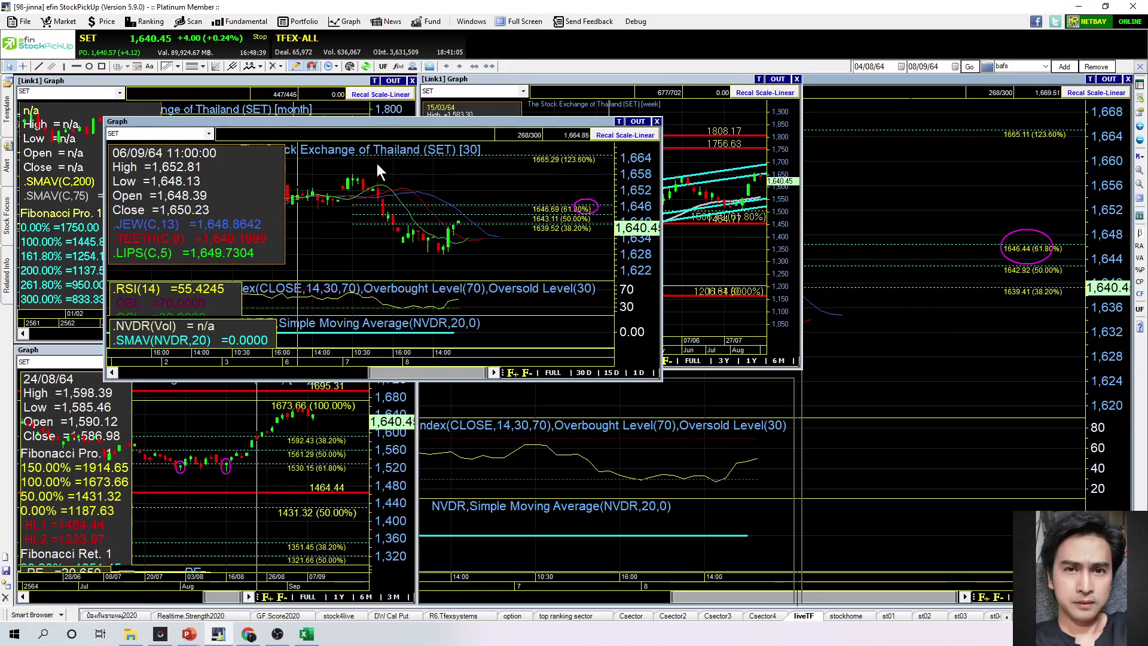
double_click(409, 125)
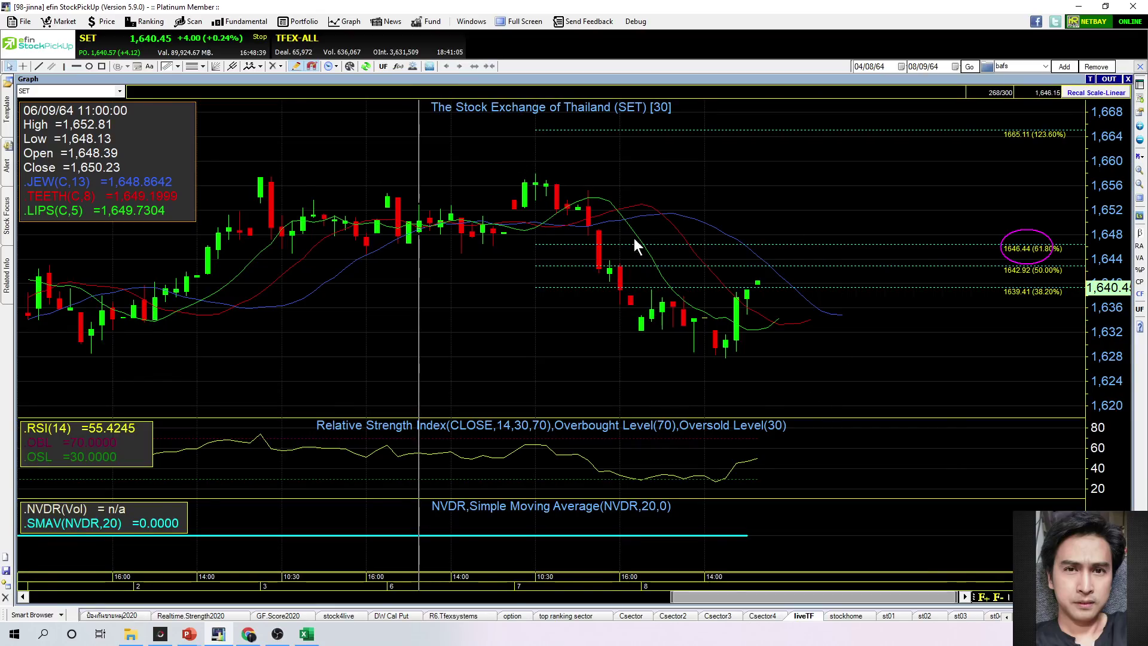
double_click(756, 80)
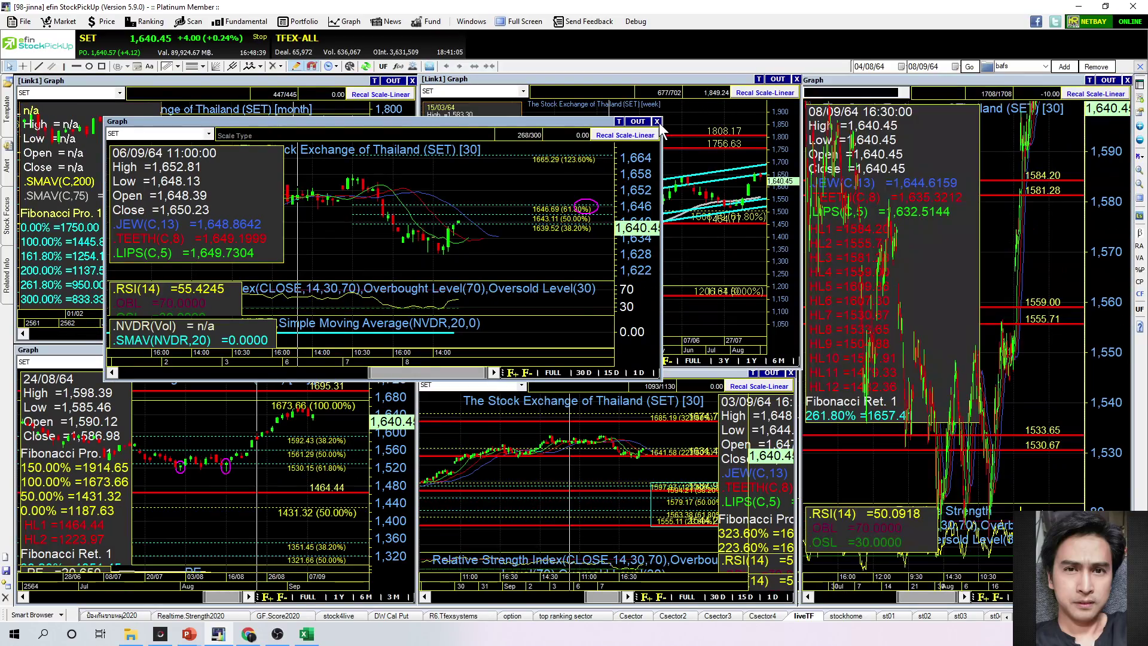
left_click(656, 121)
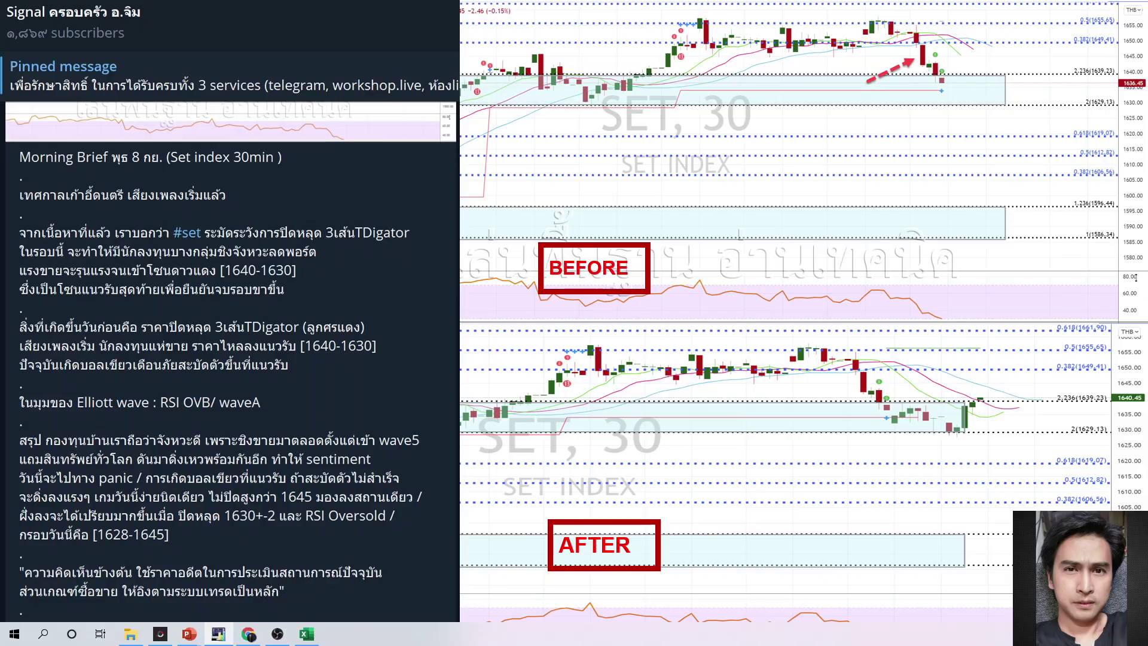
- Return to the PowerPoint slide show and advance to the slide with the 1630-1640 and 1585-1580 SET zones
left_click(31, 634)
left_click(31, 635)
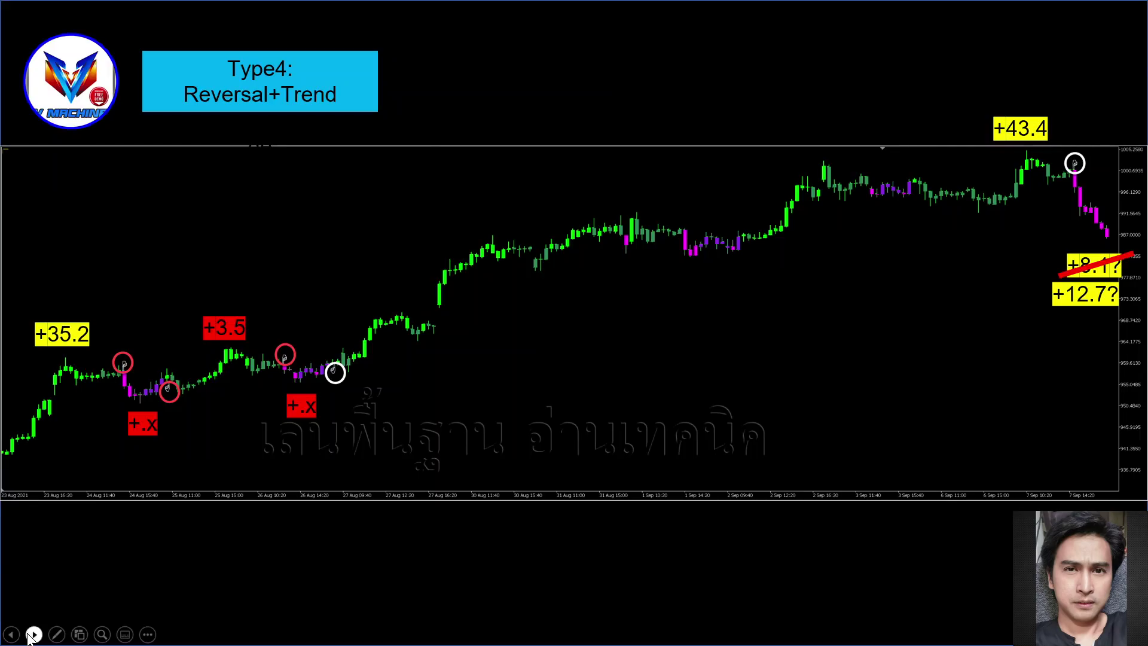
left_click(33, 634)
left_click(32, 635)
left_click(33, 634)
left_click(33, 634)
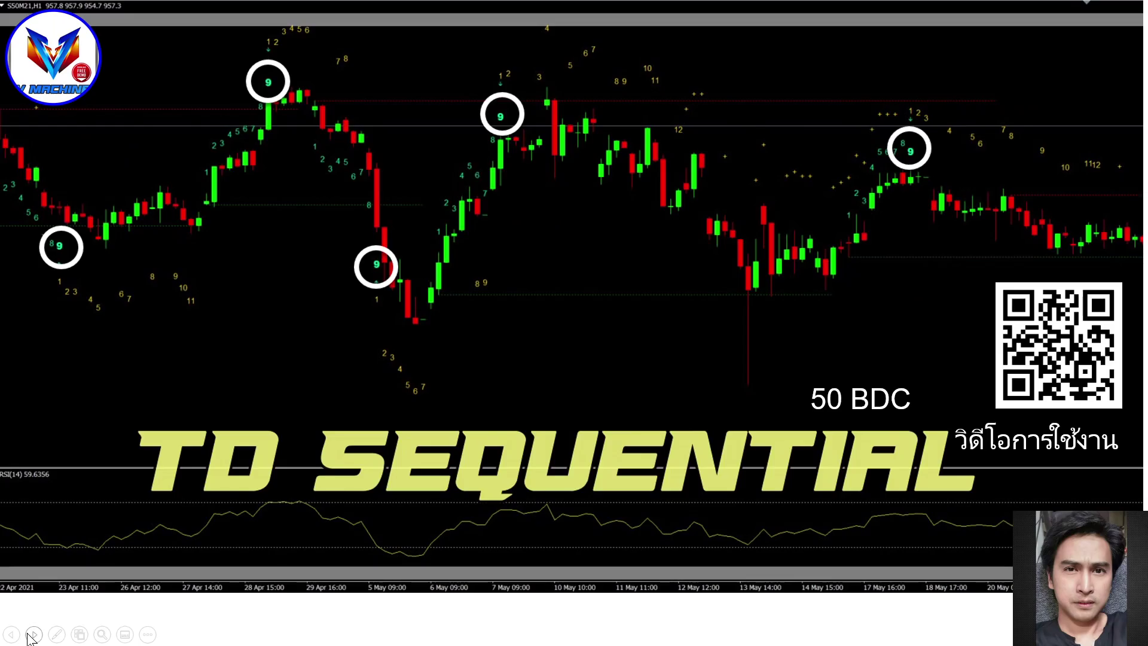
left_click(33, 634)
left_click(33, 634)
left_click(32, 634)
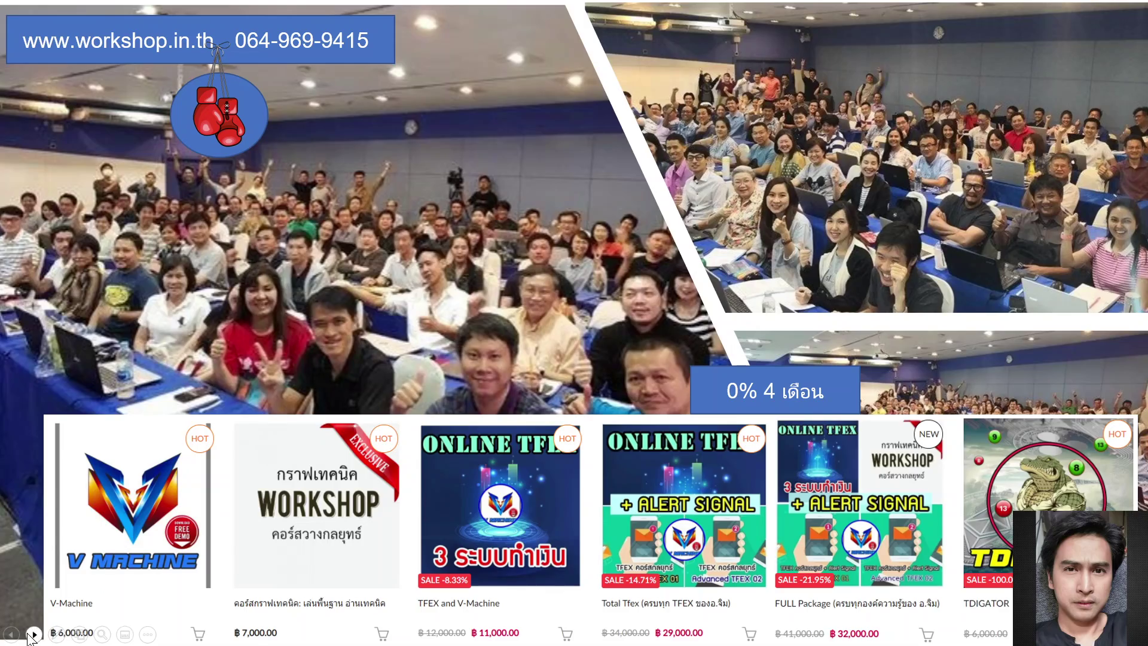
left_click(33, 635)
left_click(33, 634)
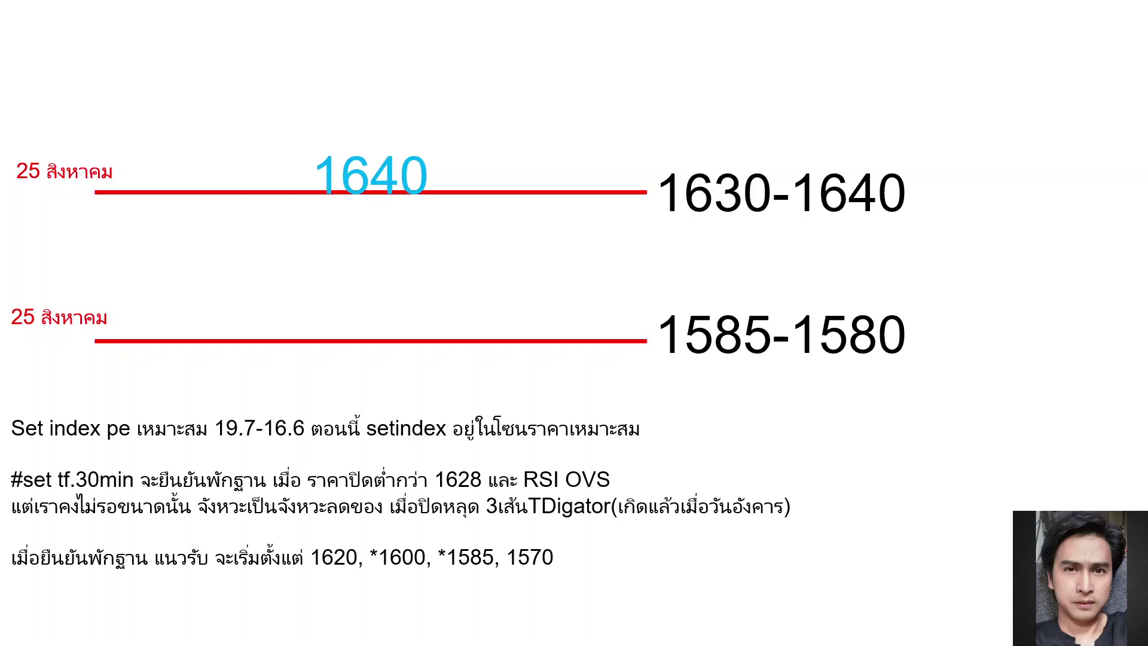
- Remove the line about closing below the three TDigator lines from the slide and append "(true)" after "RSI OVS"
key("Right")
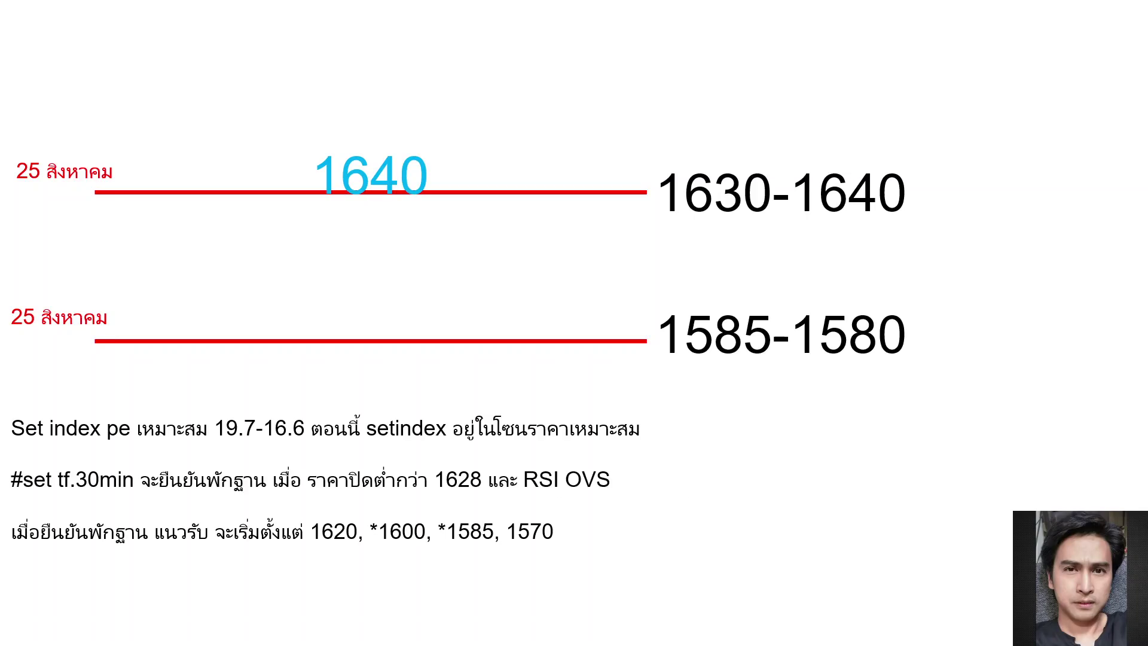
type("()true")
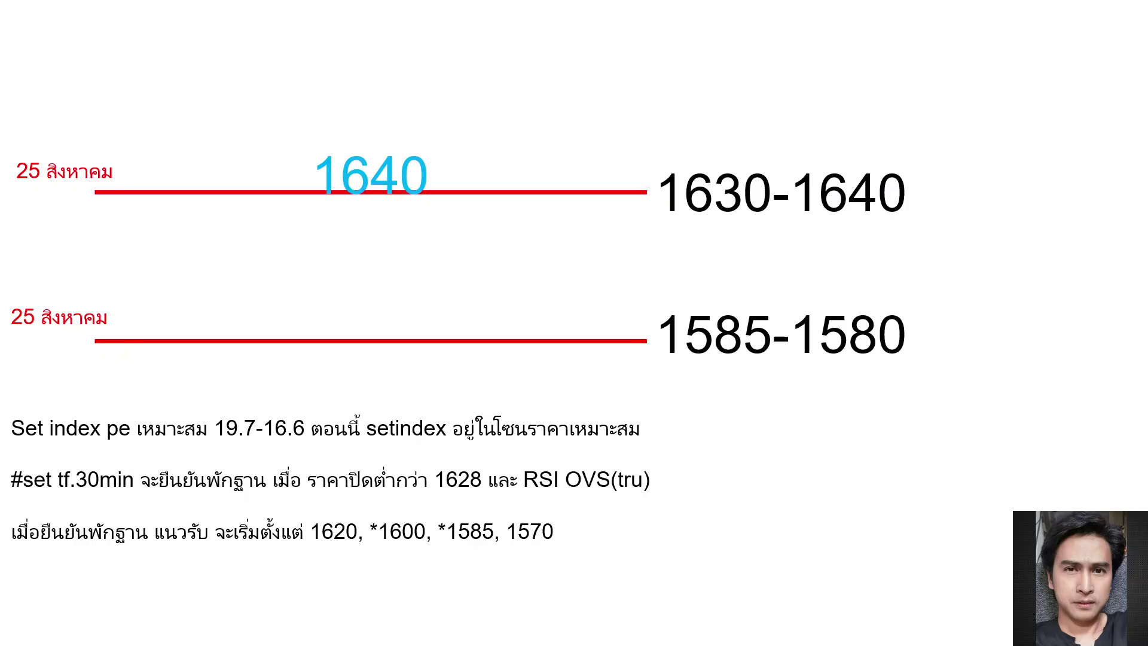